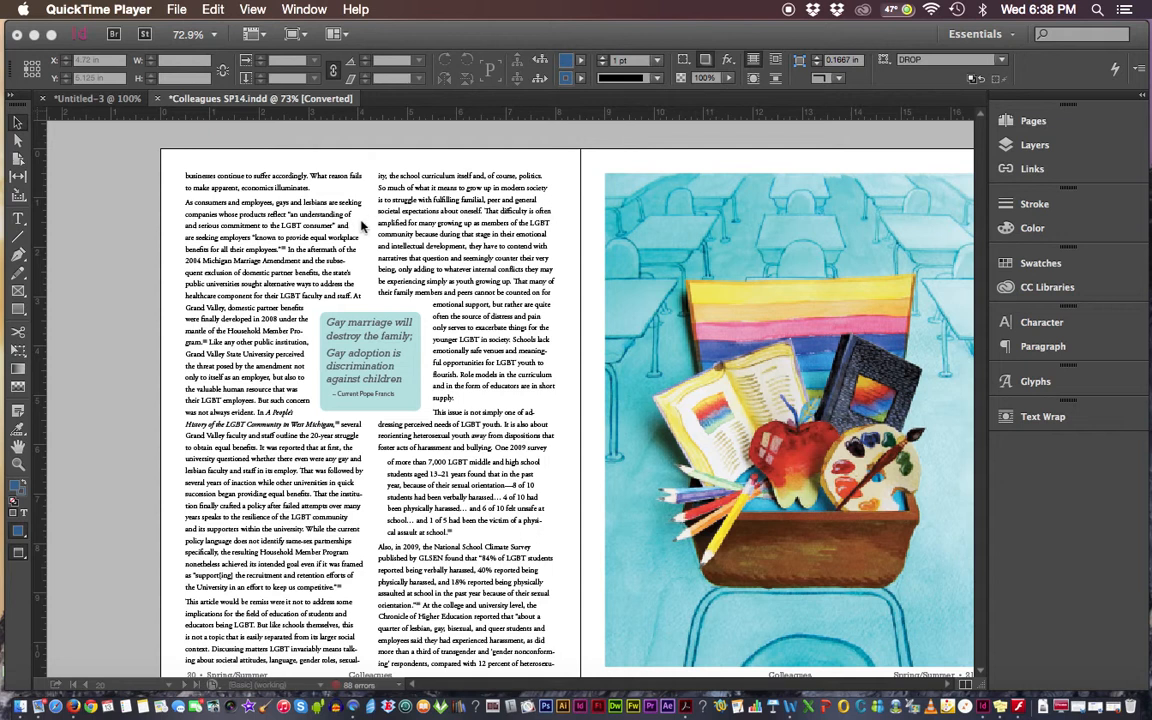
- Examine how the text wraps around the pull quote on page 20 and the pencils image on page 22
click(398, 362)
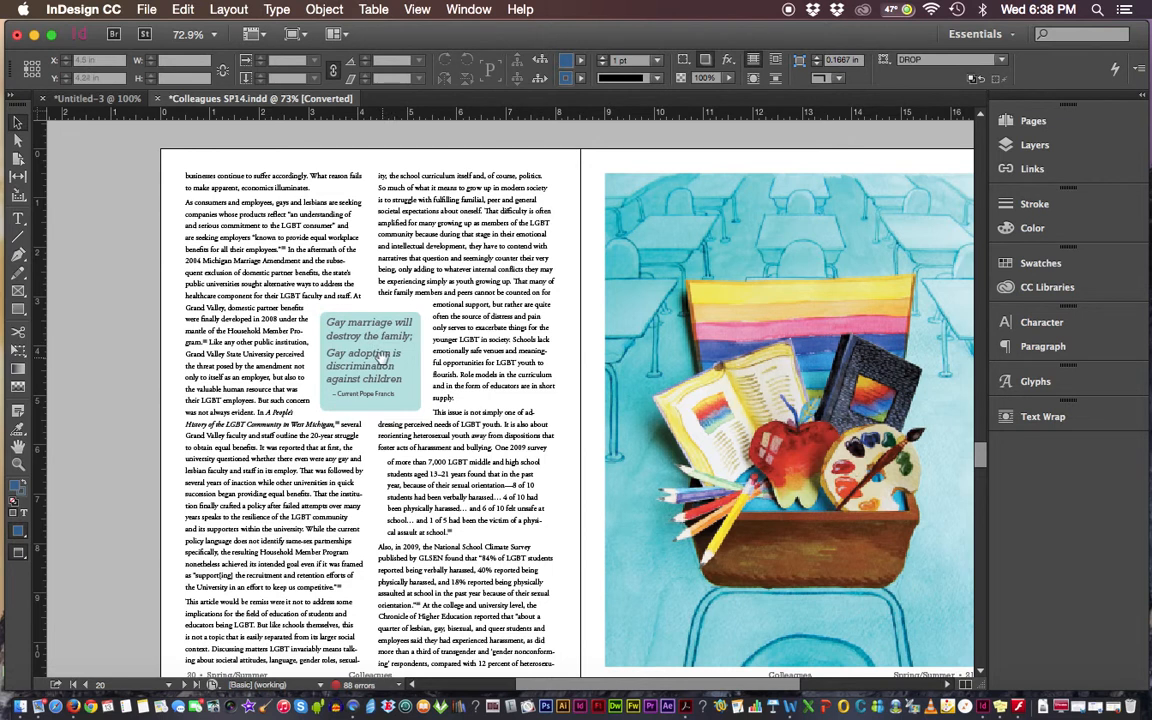
scroll(383, 355, down, 1)
scroll(383, 355, left, 1)
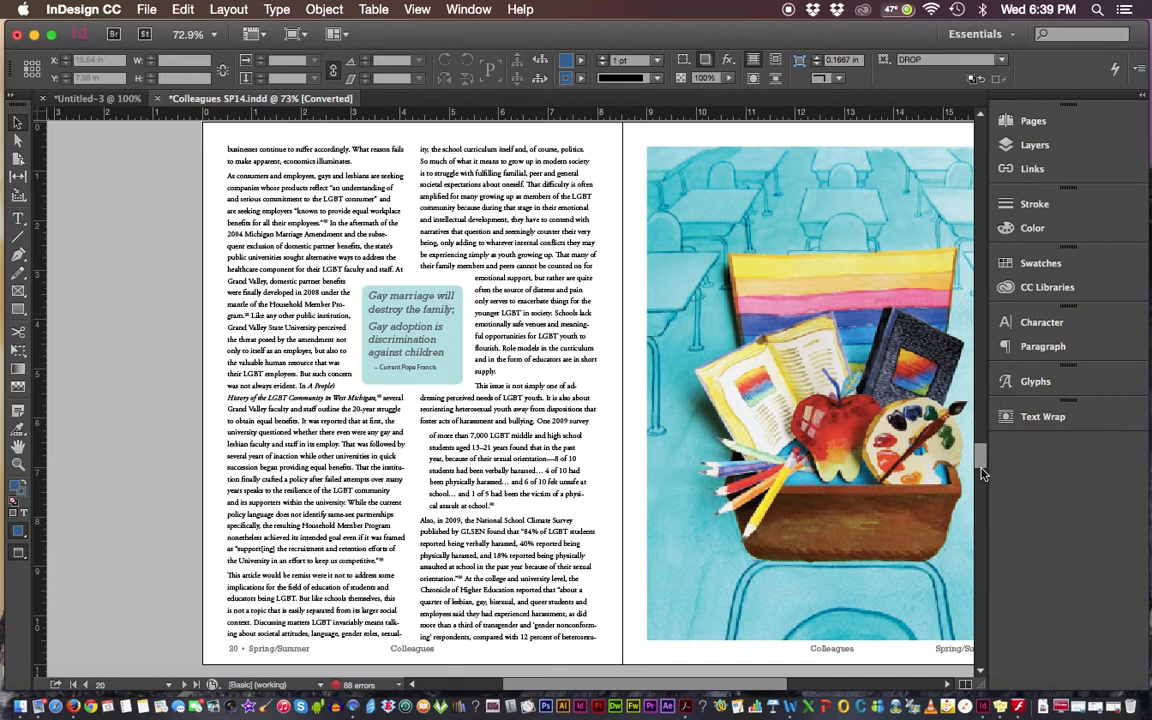
drag(981, 474, 981, 496)
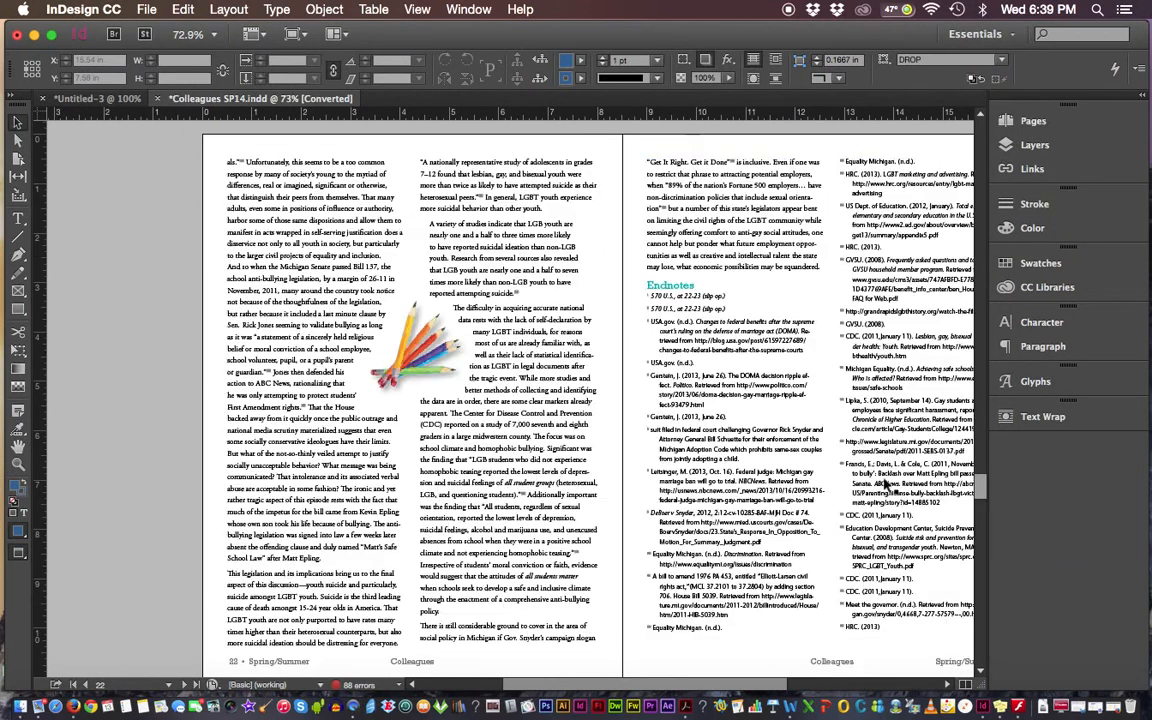
click(437, 354)
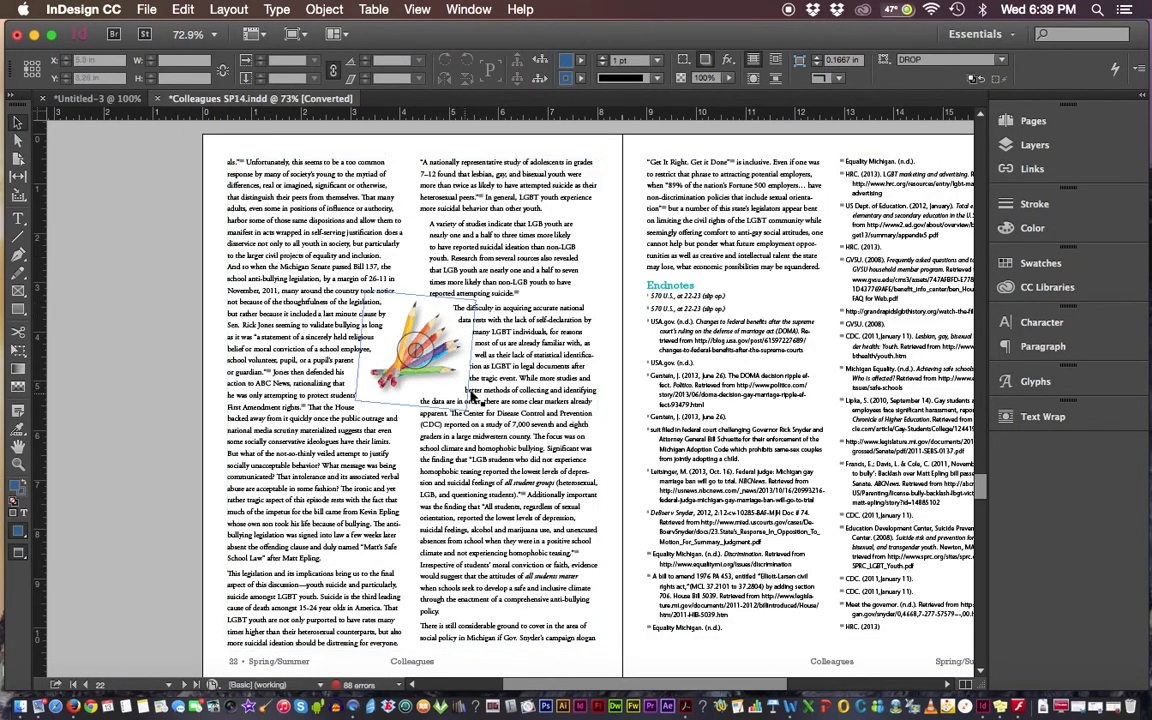
mouse_move(412, 276)
mouse_down()
mouse_move(422, 292)
mouse_move(410, 400)
mouse_up()
key(super+1)
key(super+equal)
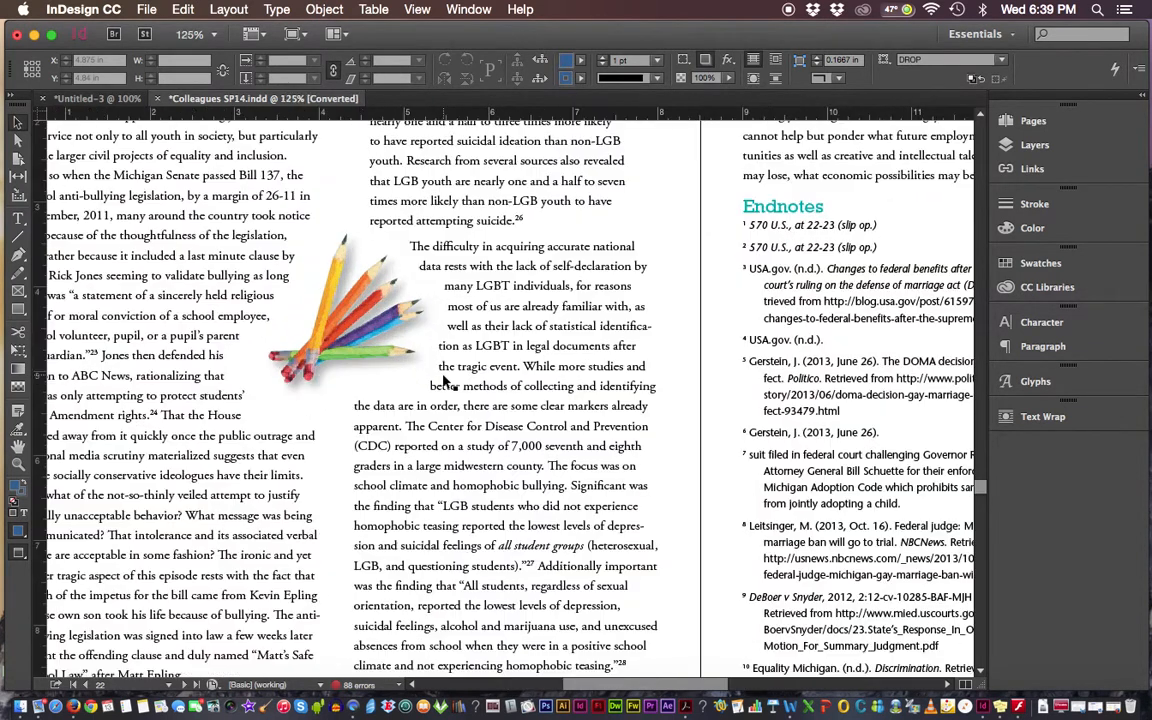
scroll(450, 400, right, 4)
scroll(450, 400, up, 1)
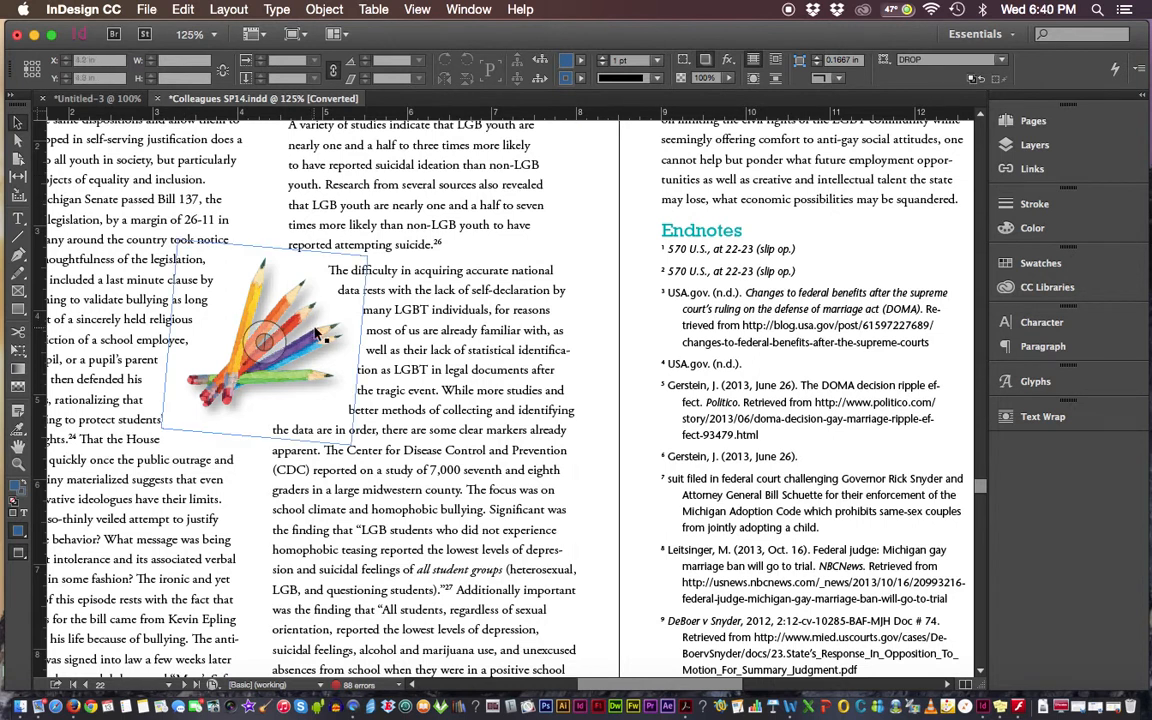
- Set the clipping path type of the pencils image on page 22 to None
click(322, 338)
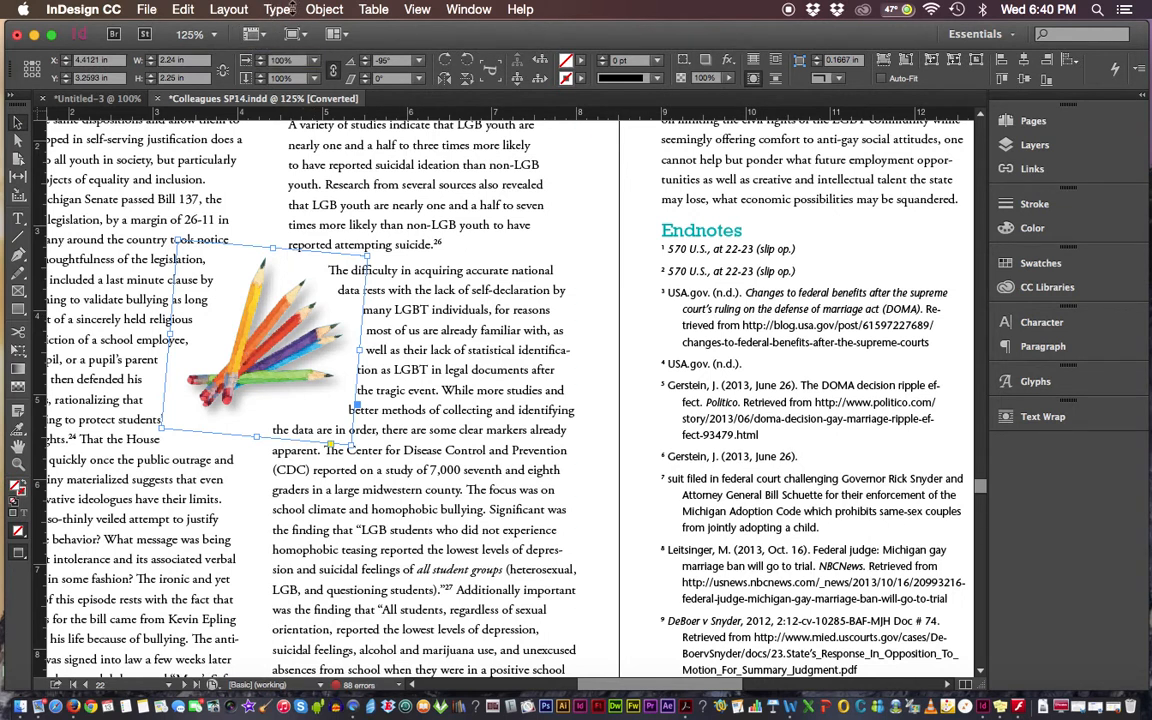
click(325, 10)
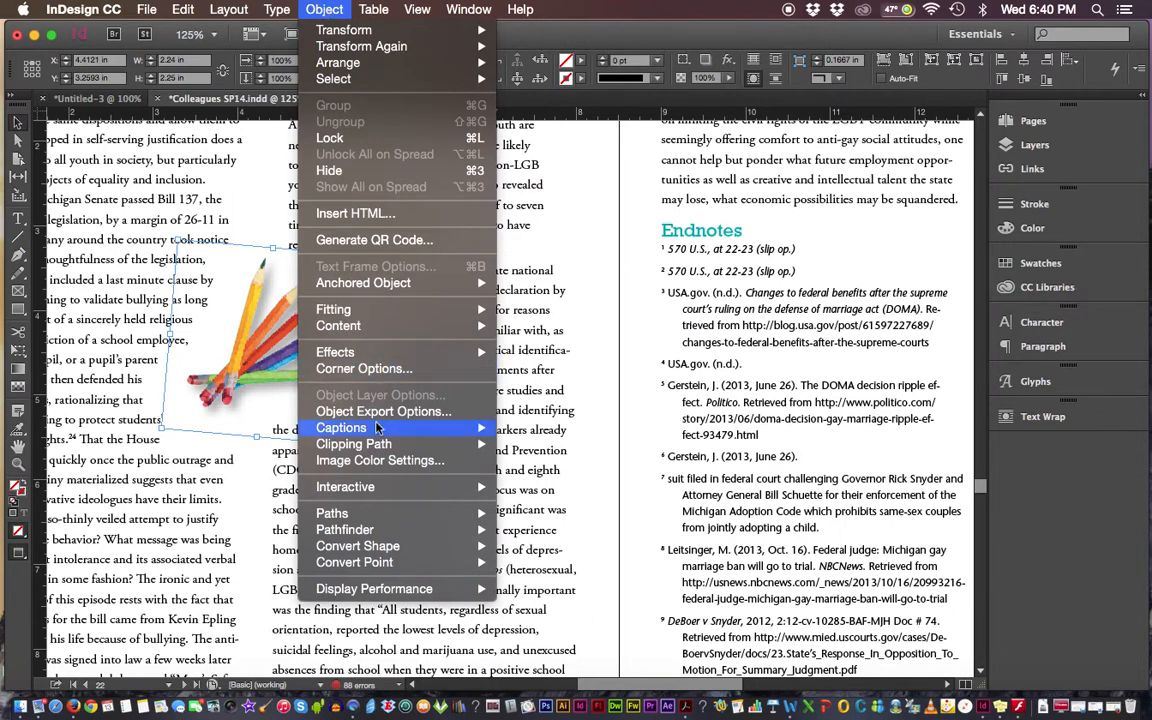
mouse_move(368, 448)
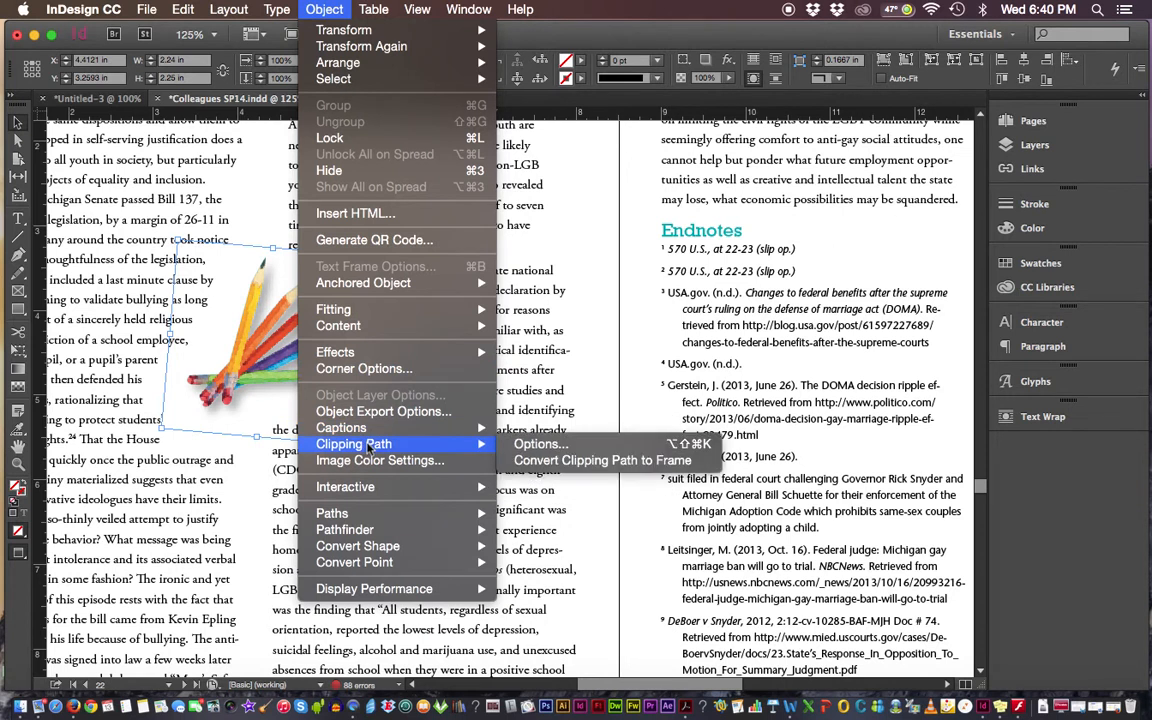
click(540, 445)
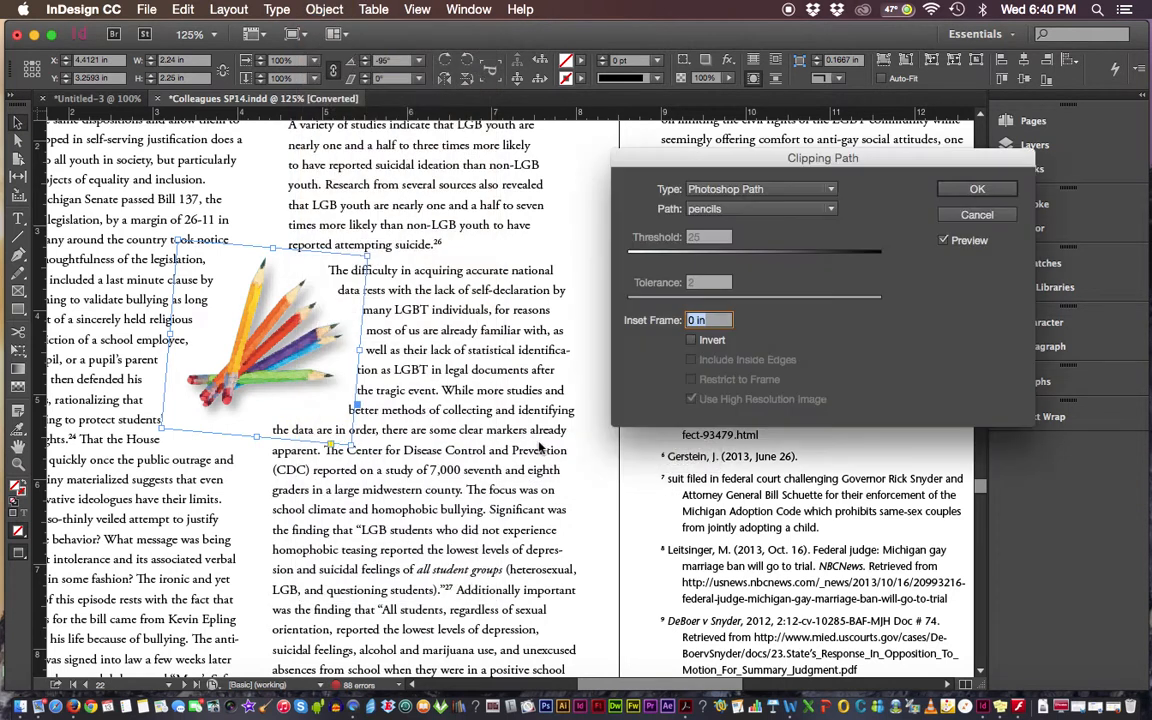
drag(653, 157, 425, 187)
click(487, 220)
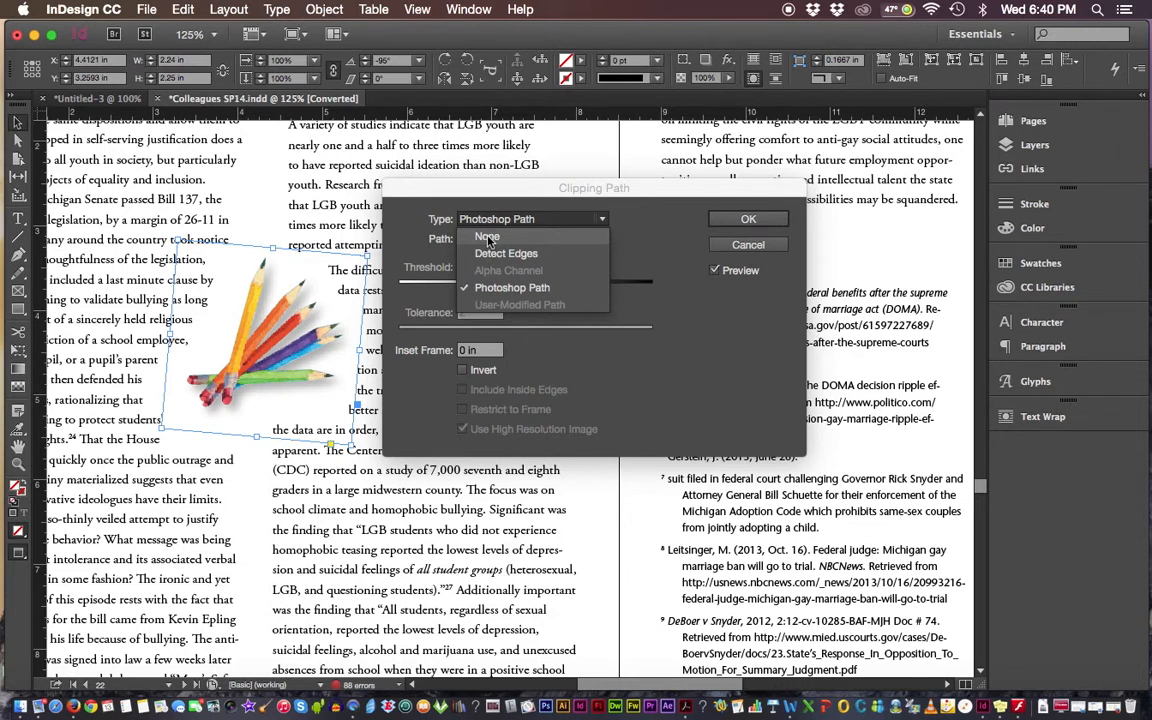
click(487, 239)
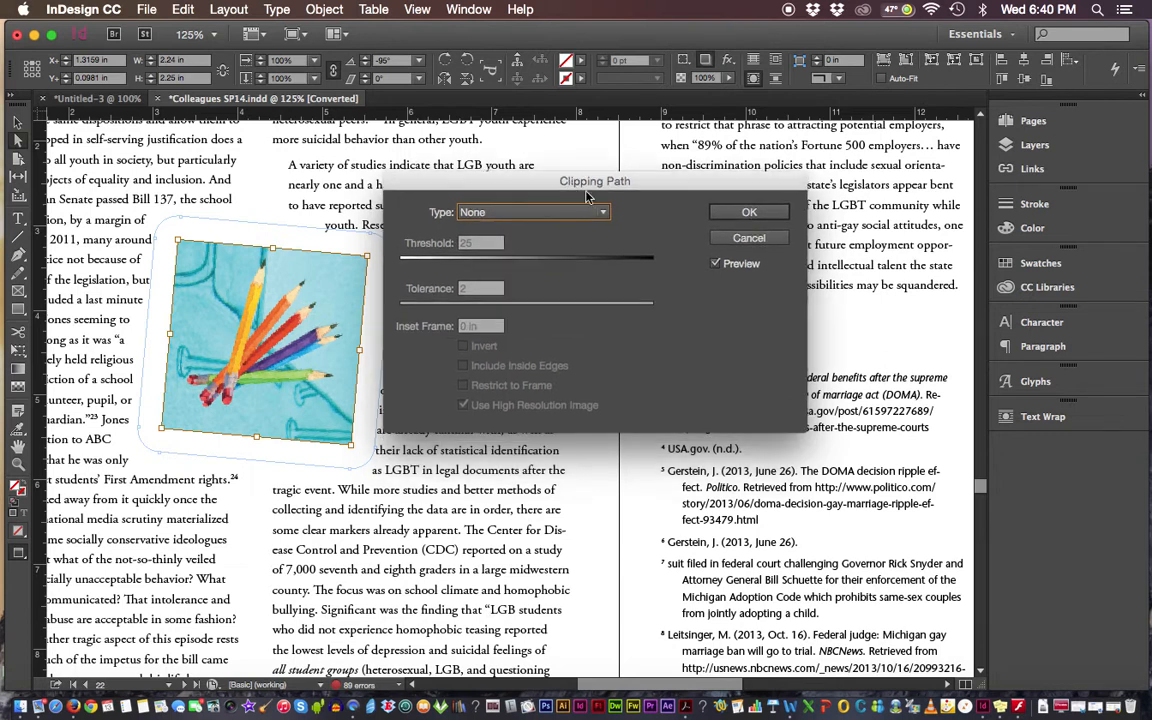
- Set the clipping path type back to Photoshop Path with the pencils path, and cancel the clipping path changes
click(535, 213)
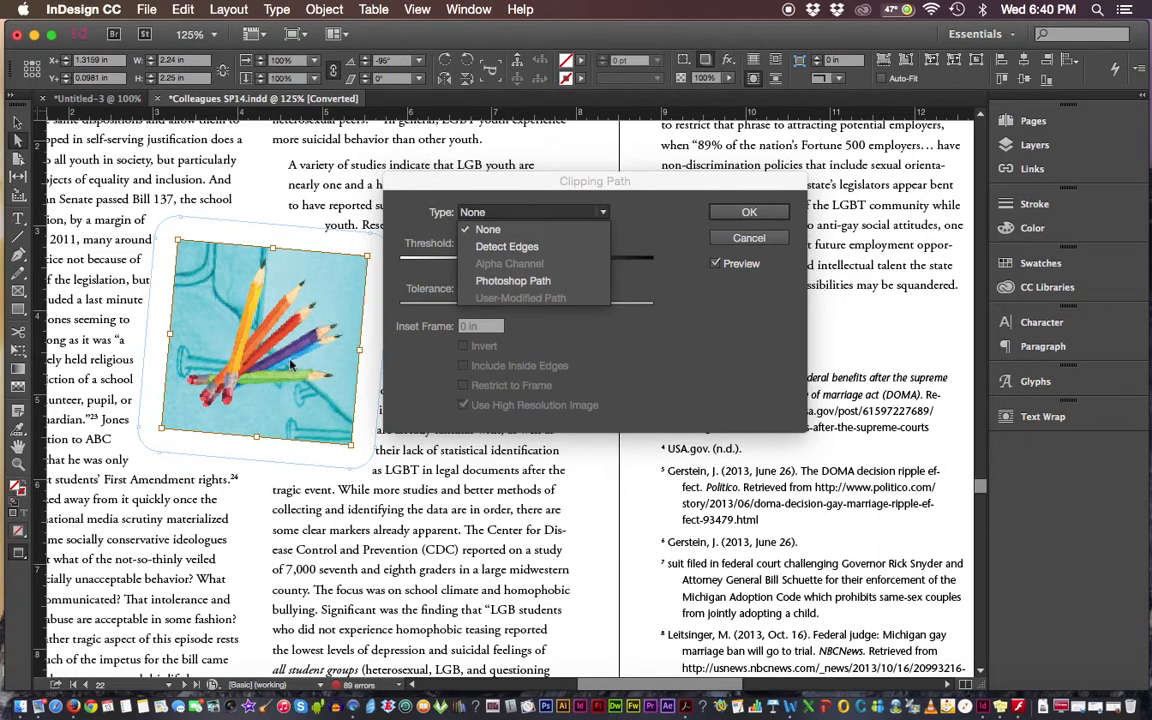
click(495, 280)
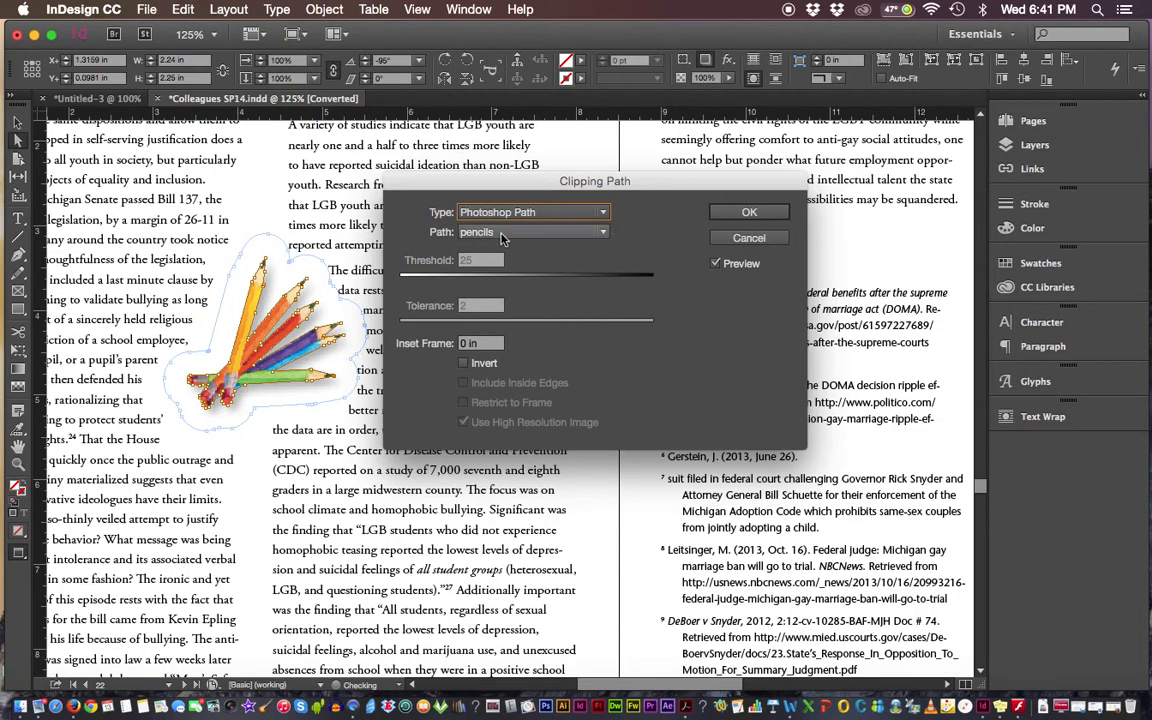
click(490, 232)
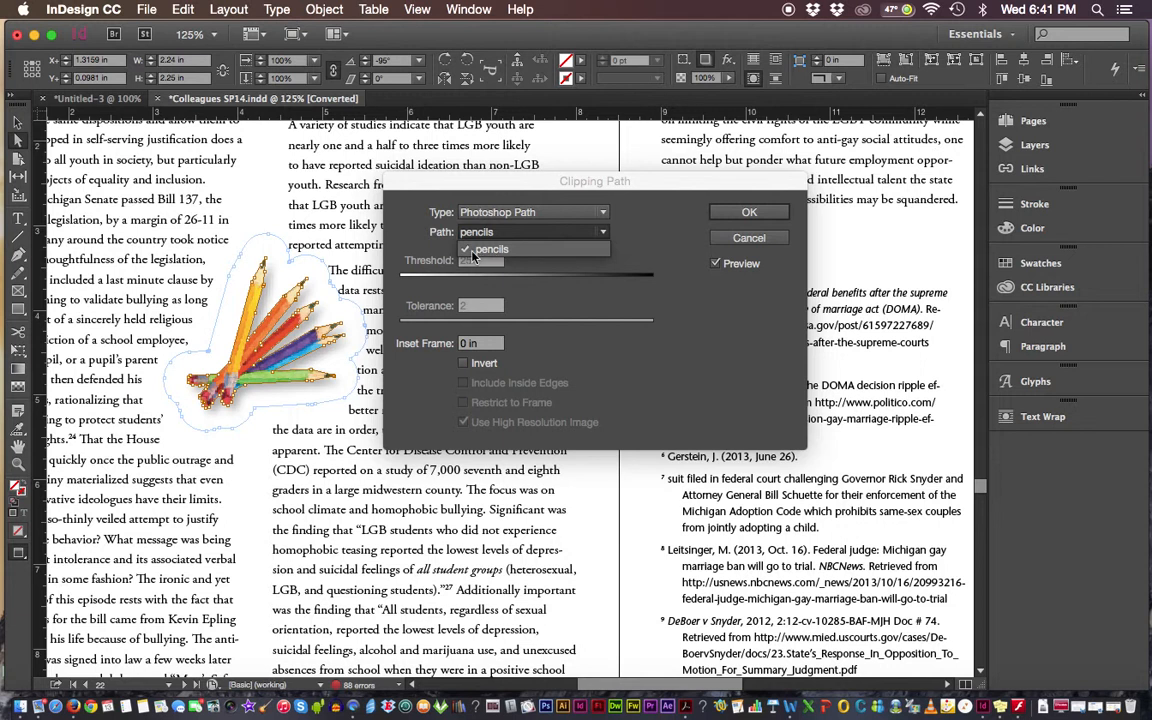
click(480, 251)
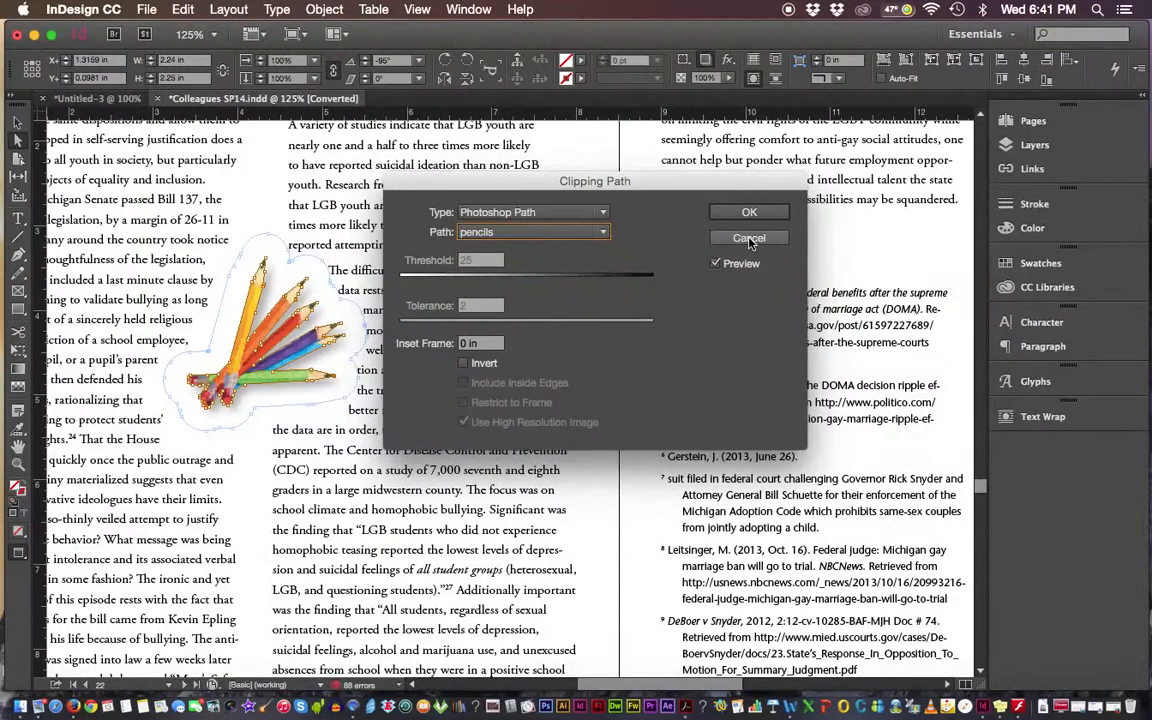
click(726, 238)
- Go to page 29 and examine how the article text wraps around the rounded-corner photo between the columns
drag(980, 507, 972, 584)
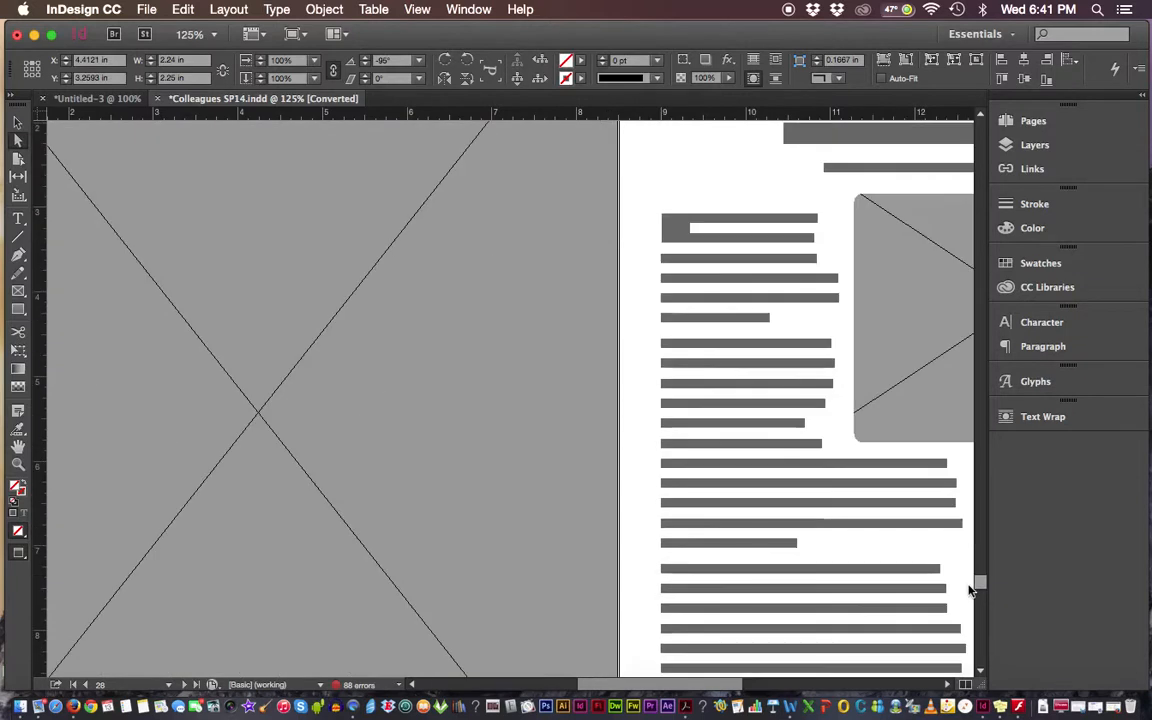
drag(720, 686, 788, 672)
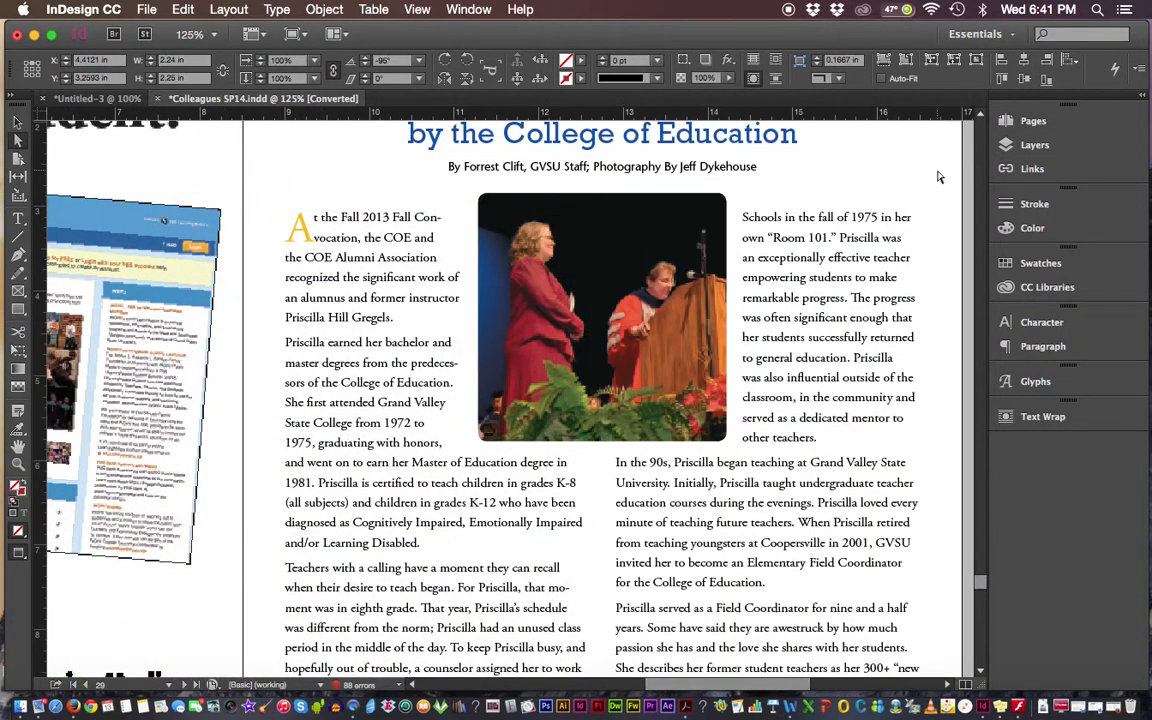
click(534, 295)
click(407, 402)
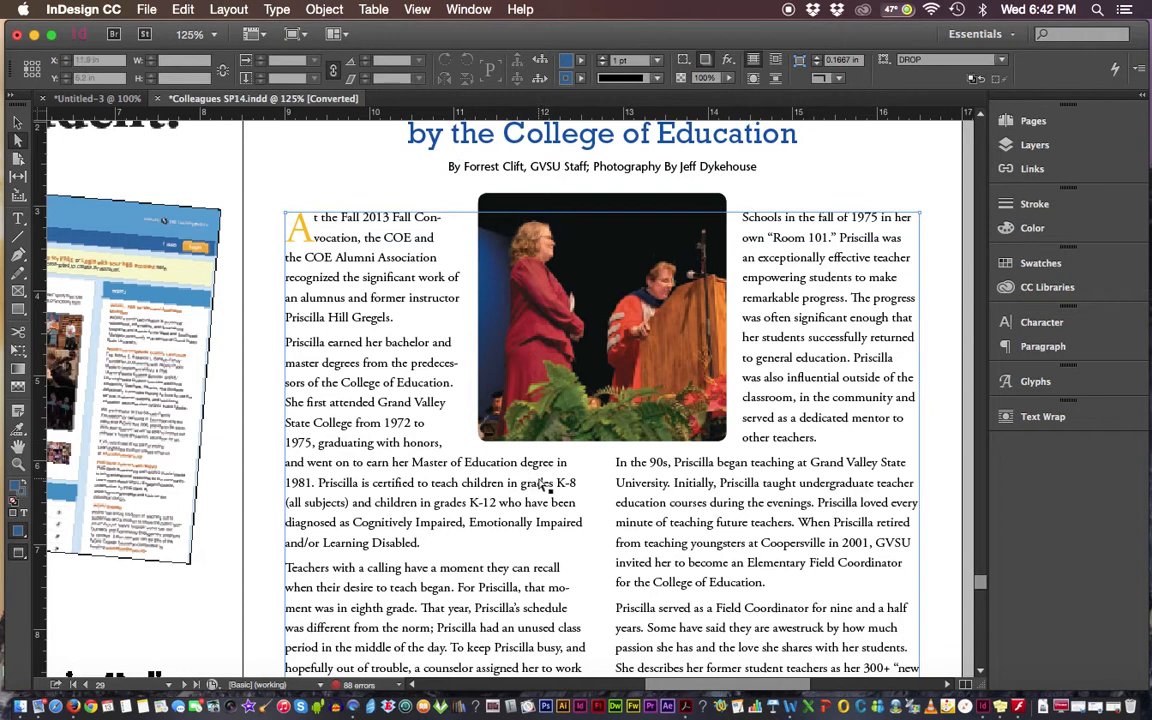
click(452, 314)
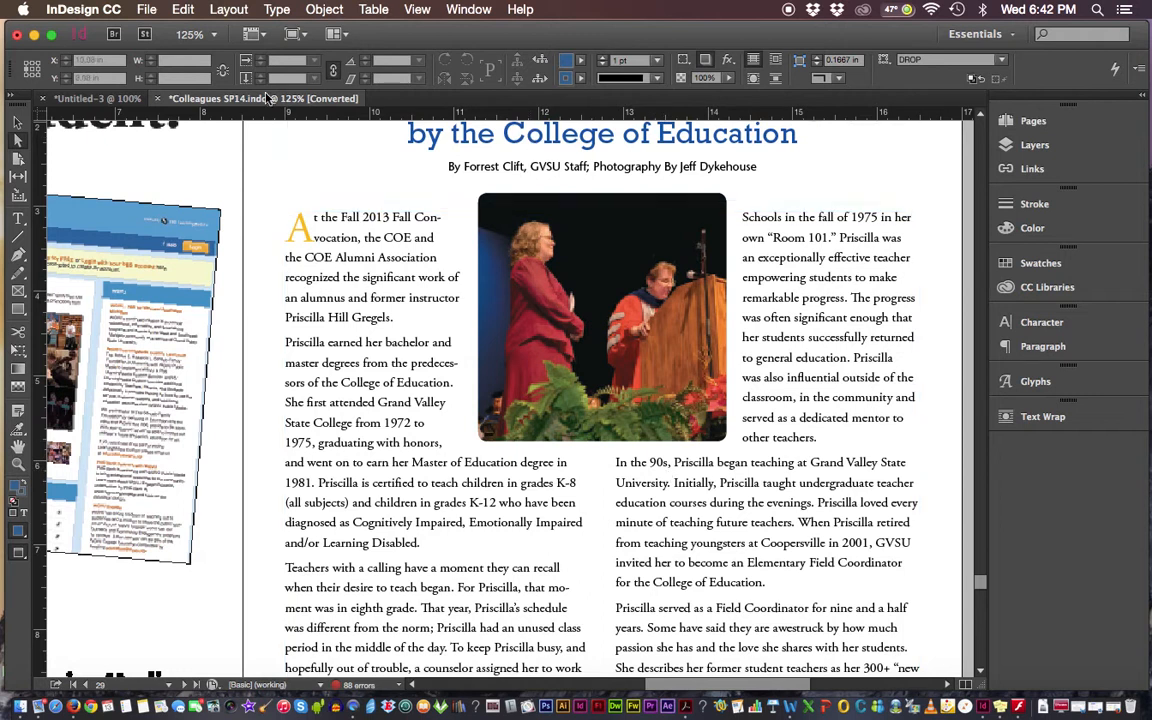
- Switch to the Untitled-3 document and move the moon and tree image to the upper-left corner of the first text column
click(90, 101)
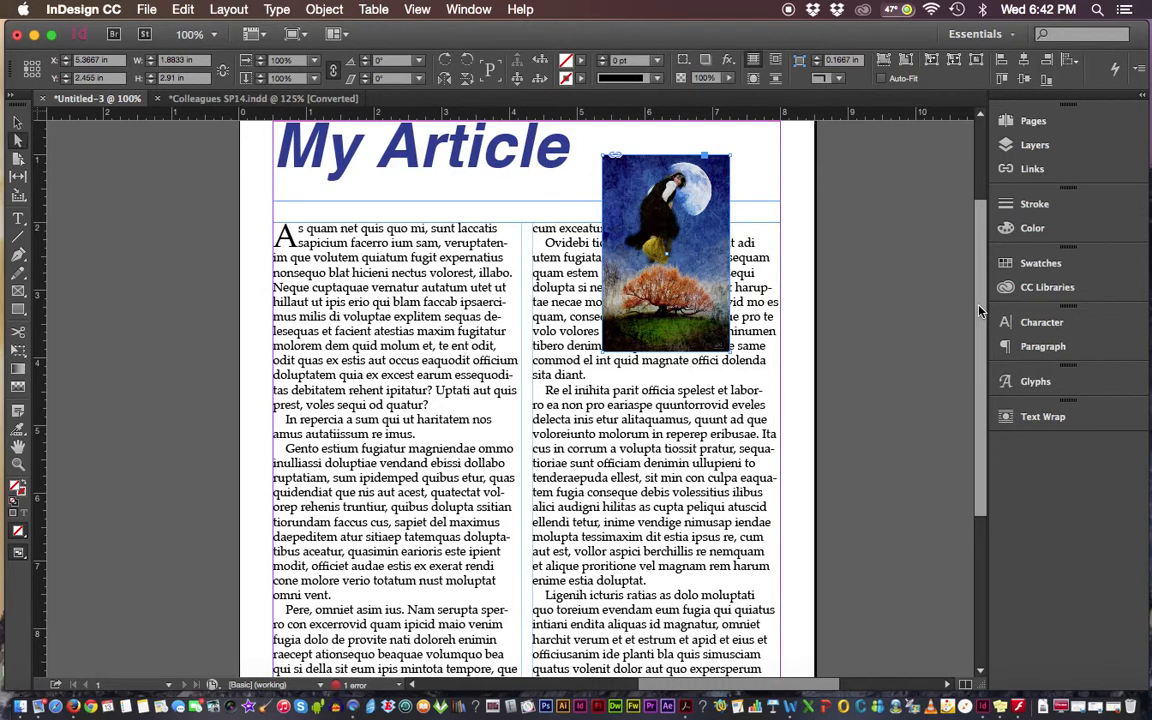
scroll(880, 271, up, 2)
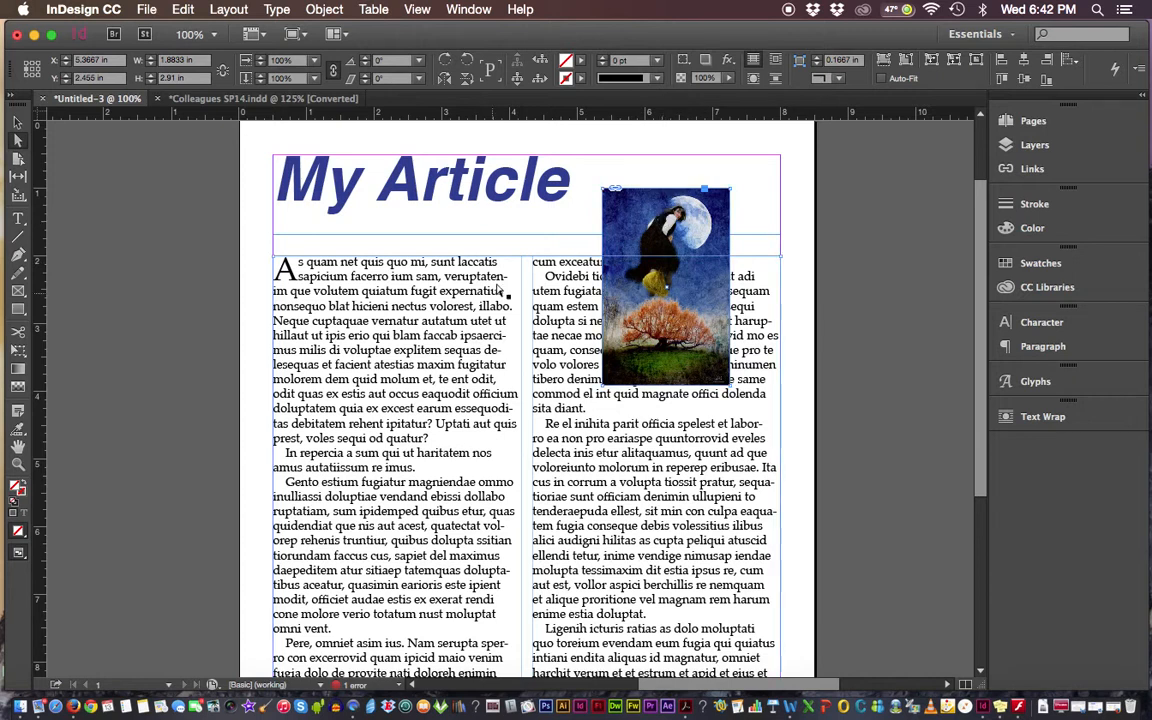
click(18, 122)
click(898, 281)
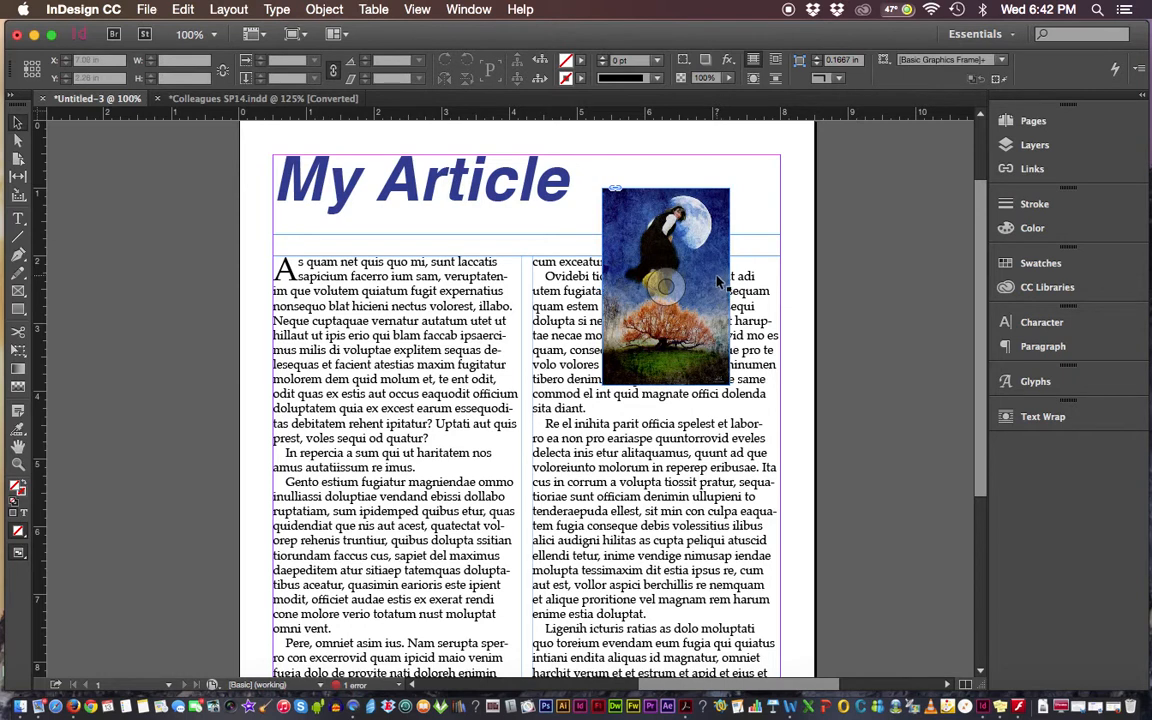
drag(640, 238, 724, 271)
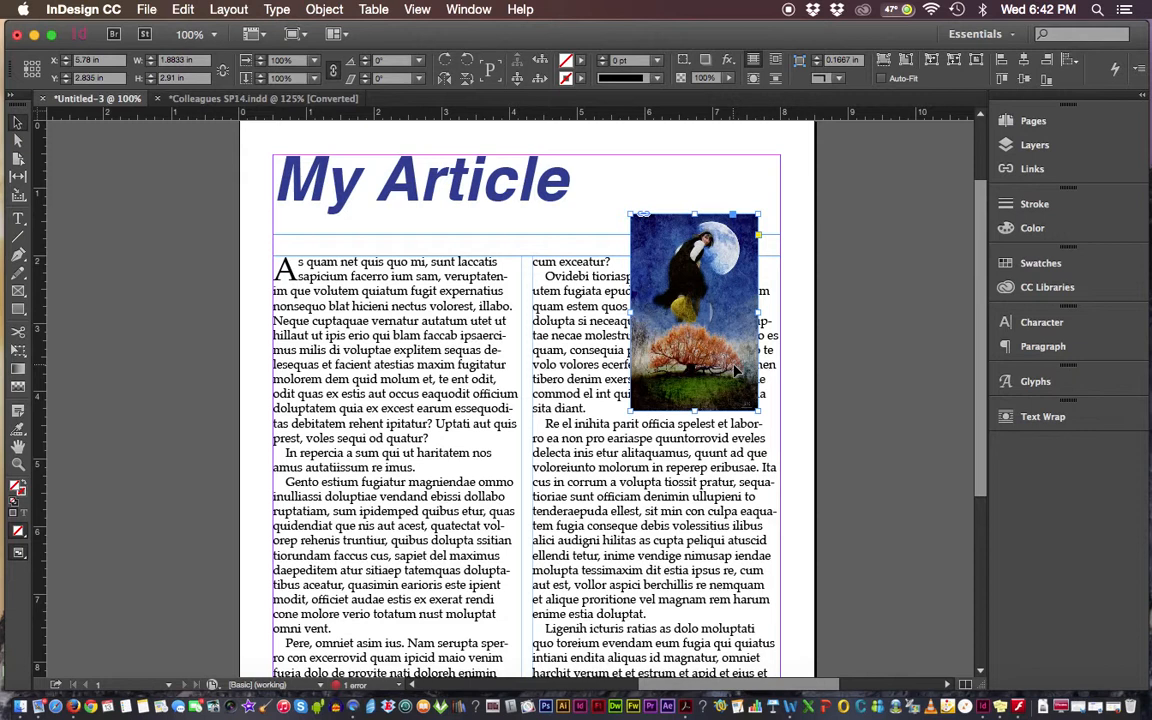
drag(735, 370, 378, 412)
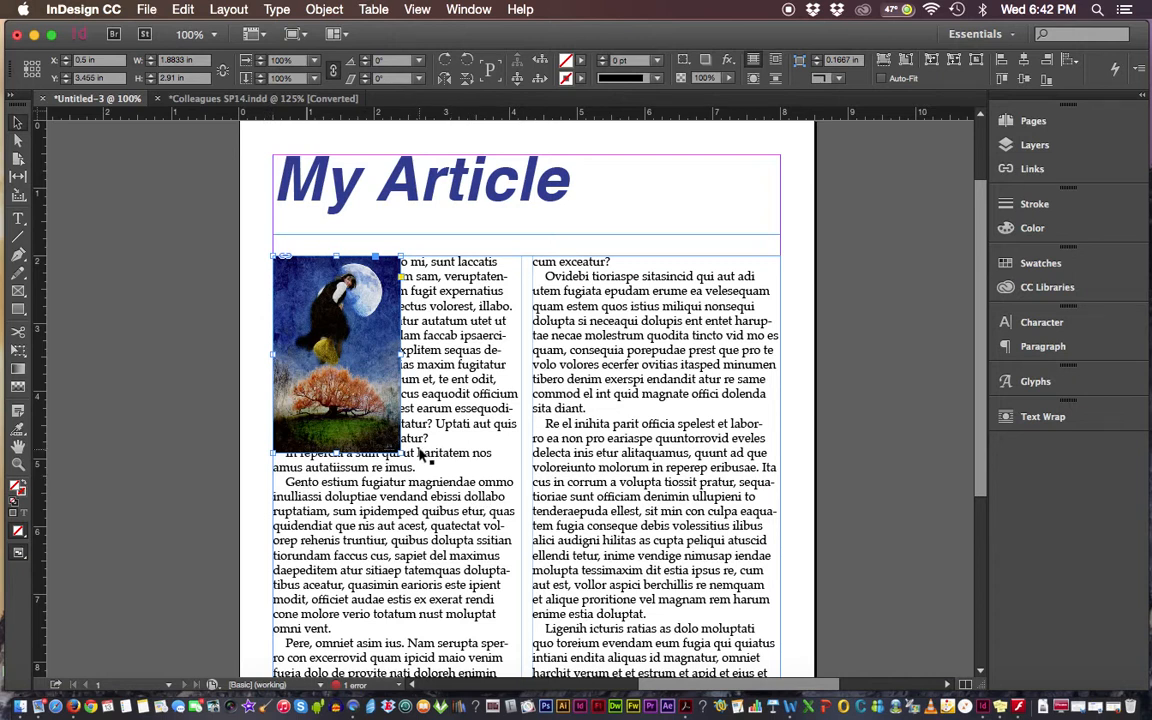
- Scale the image and its frame proportionally to about 2.15 in wide by 3.33 in high, keeping its upper-left corner in place
drag(400, 452, 500, 467)
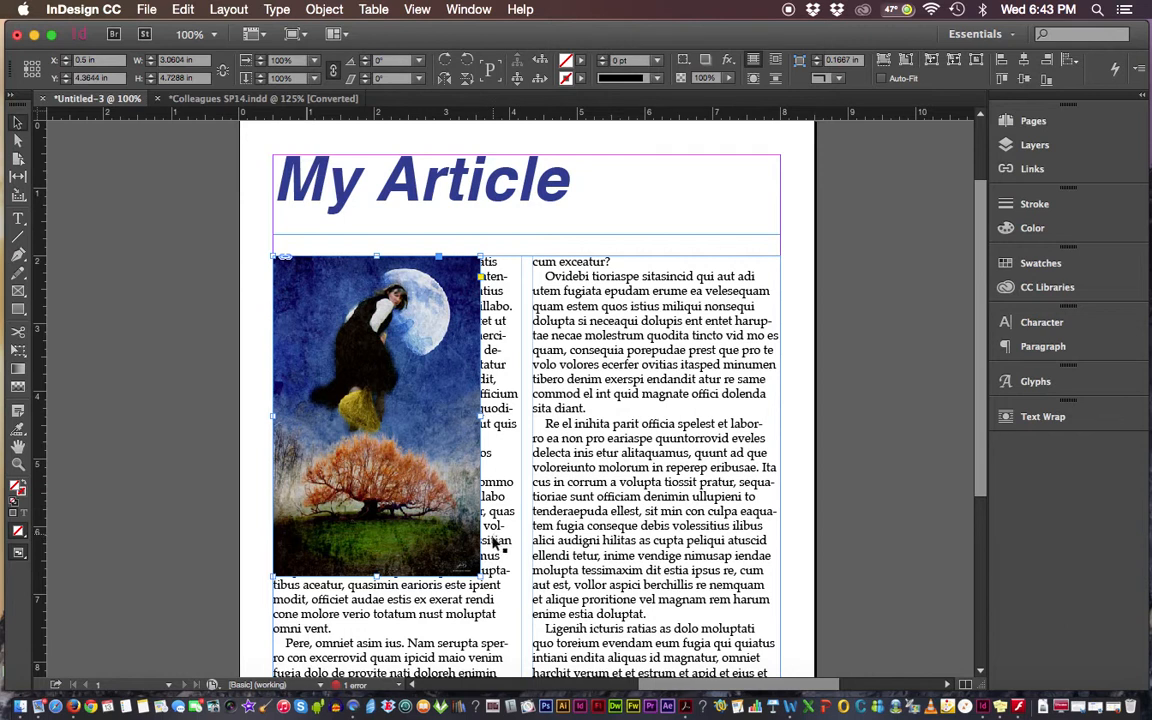
drag(482, 577, 393, 492)
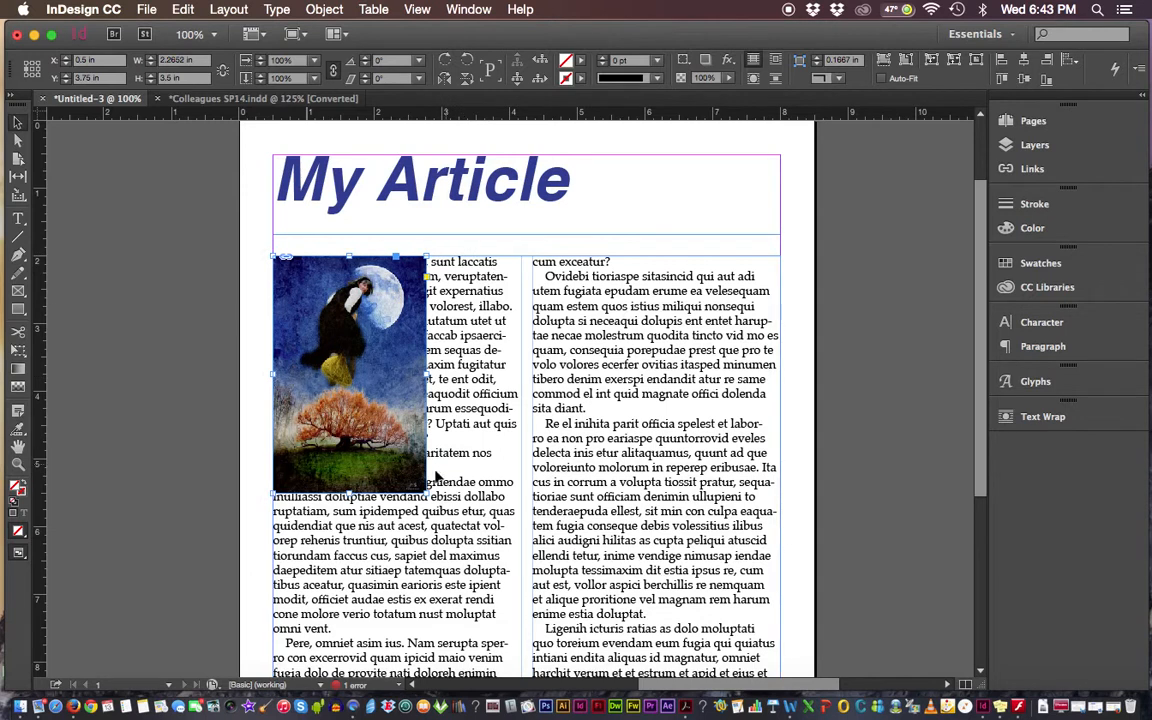
drag(426, 488, 416, 486)
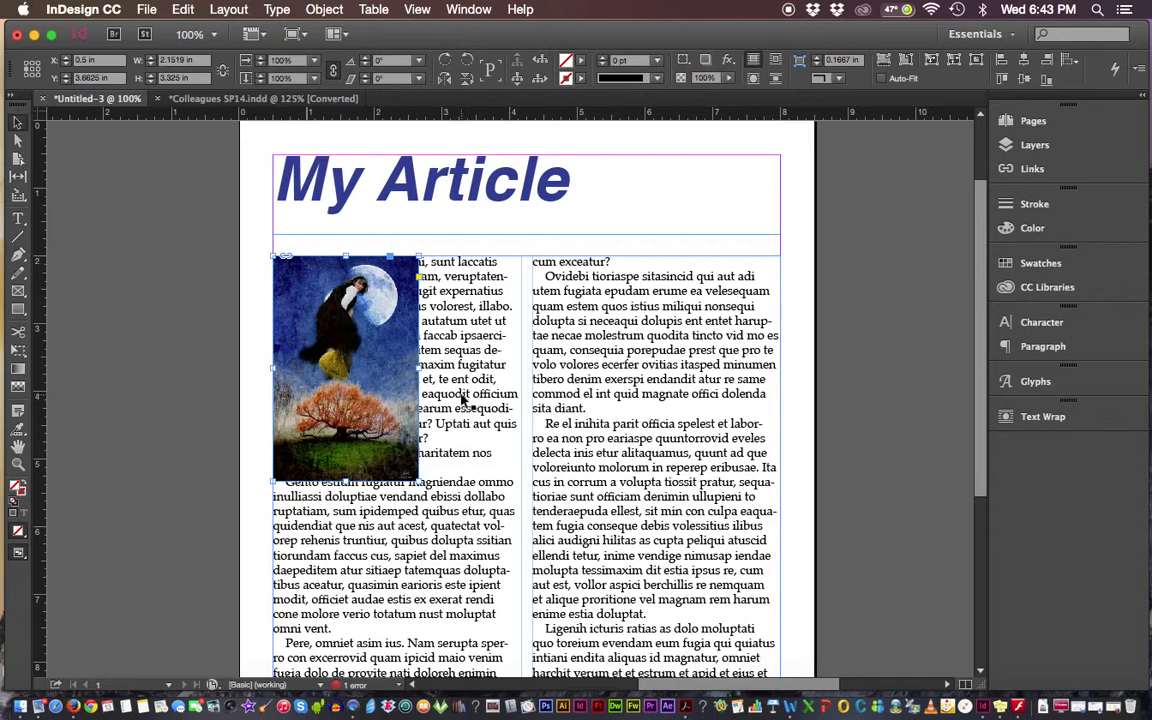
- Display the Text Wrap settings as a floating window beside the image, over the second text column
click(1040, 418)
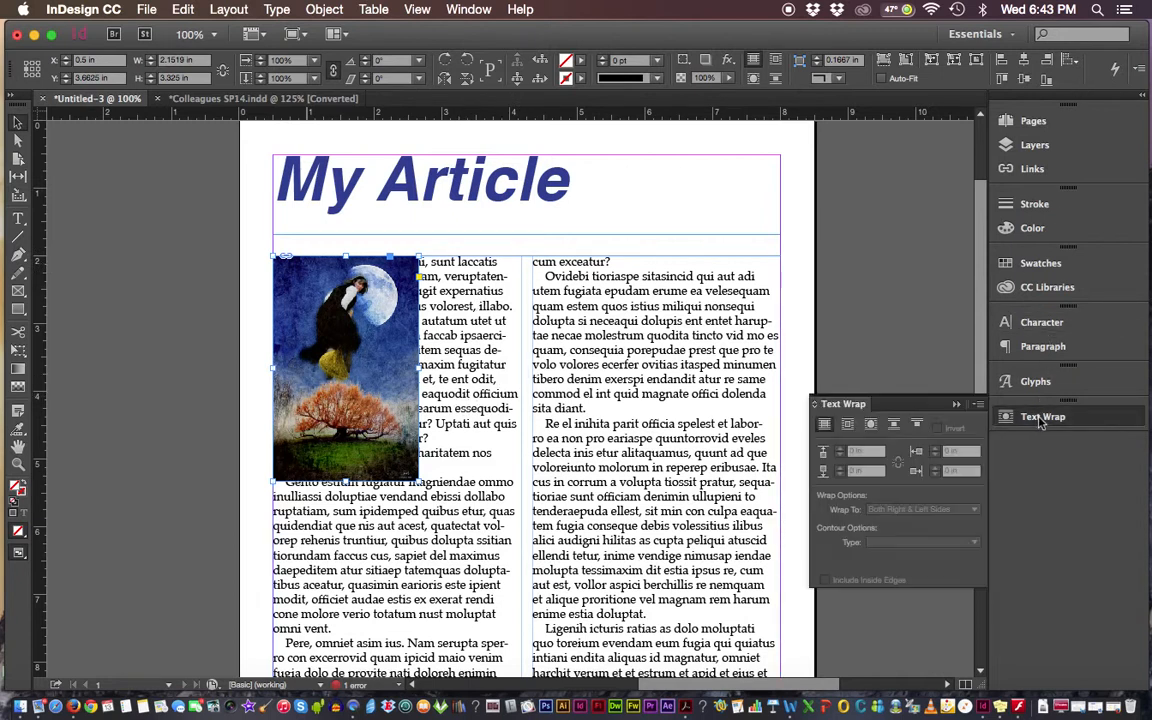
drag(862, 405, 684, 198)
click(466, 12)
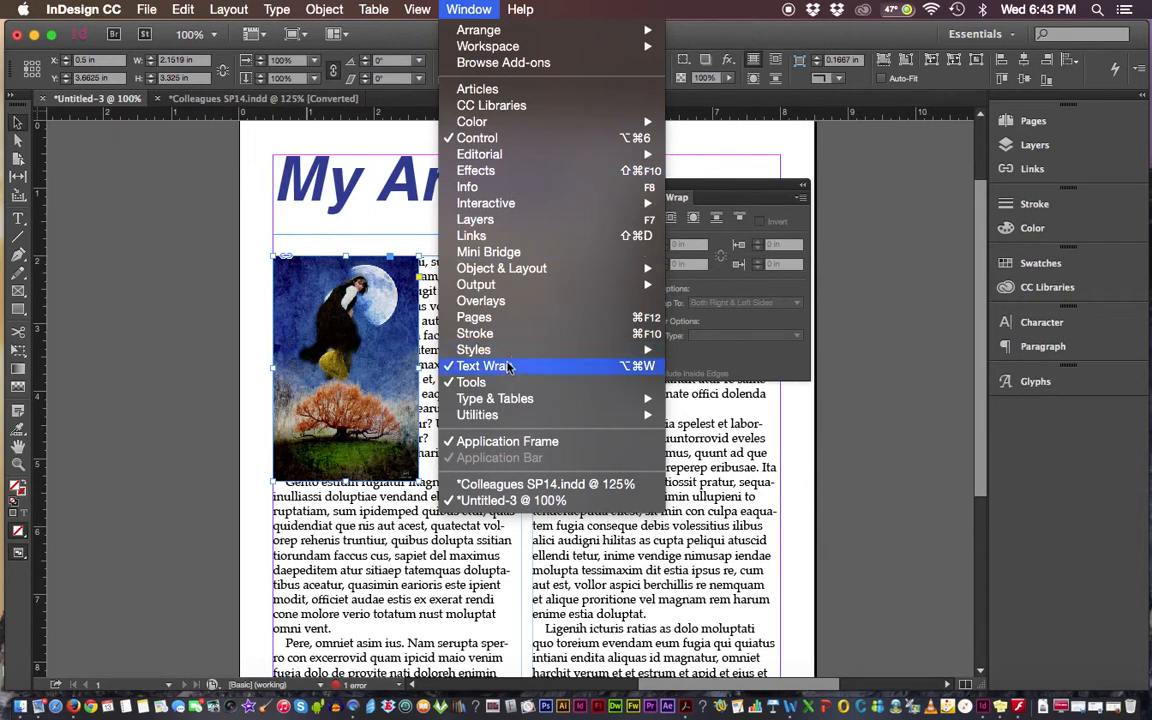
click(817, 239)
click(821, 231)
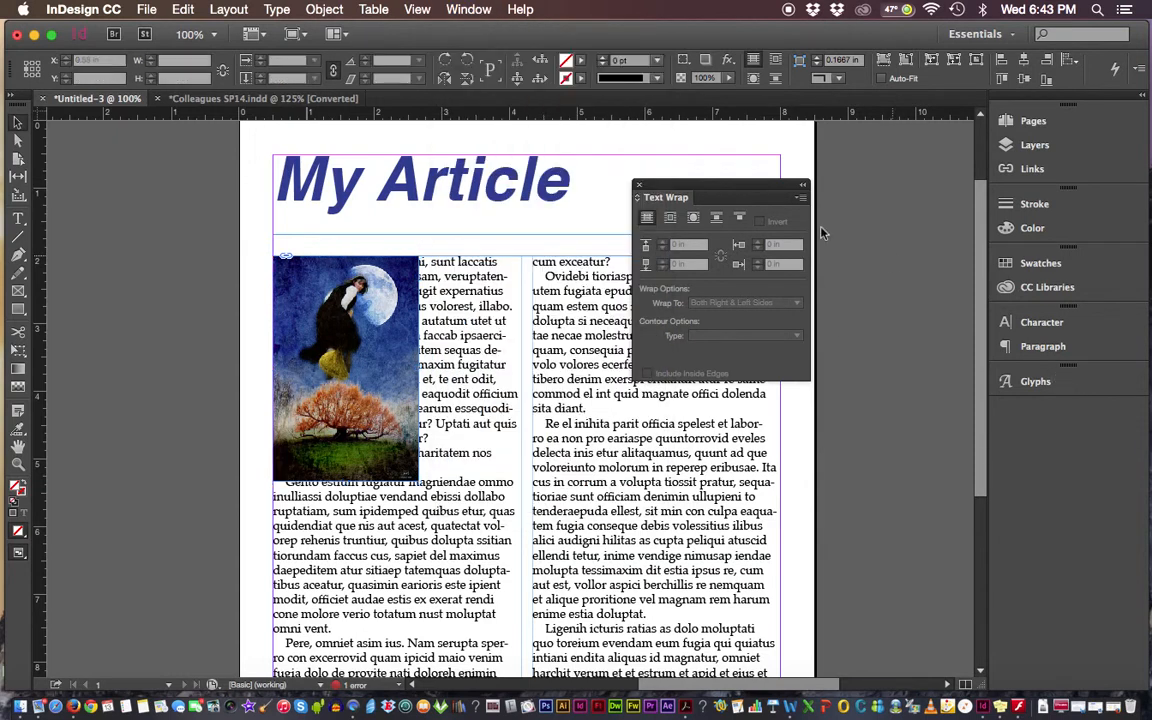
drag(757, 191, 649, 238)
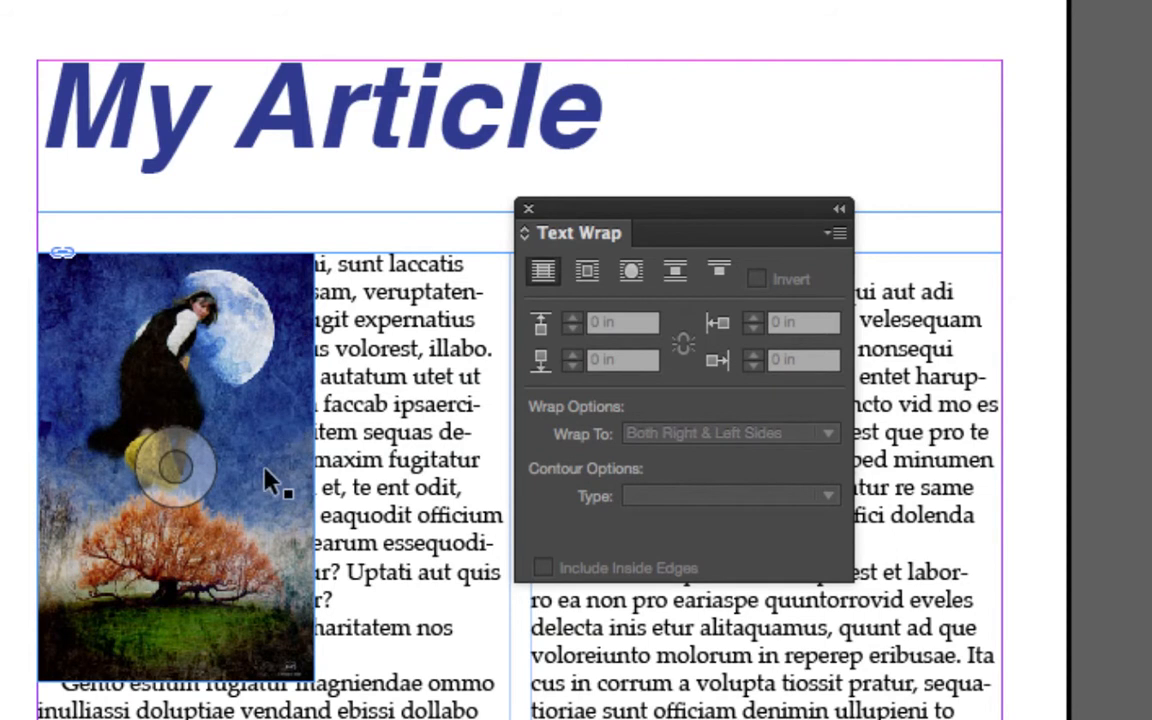
- Wrap the article text around the bounding box of the moon and tree image
drag(397, 465, 437, 392)
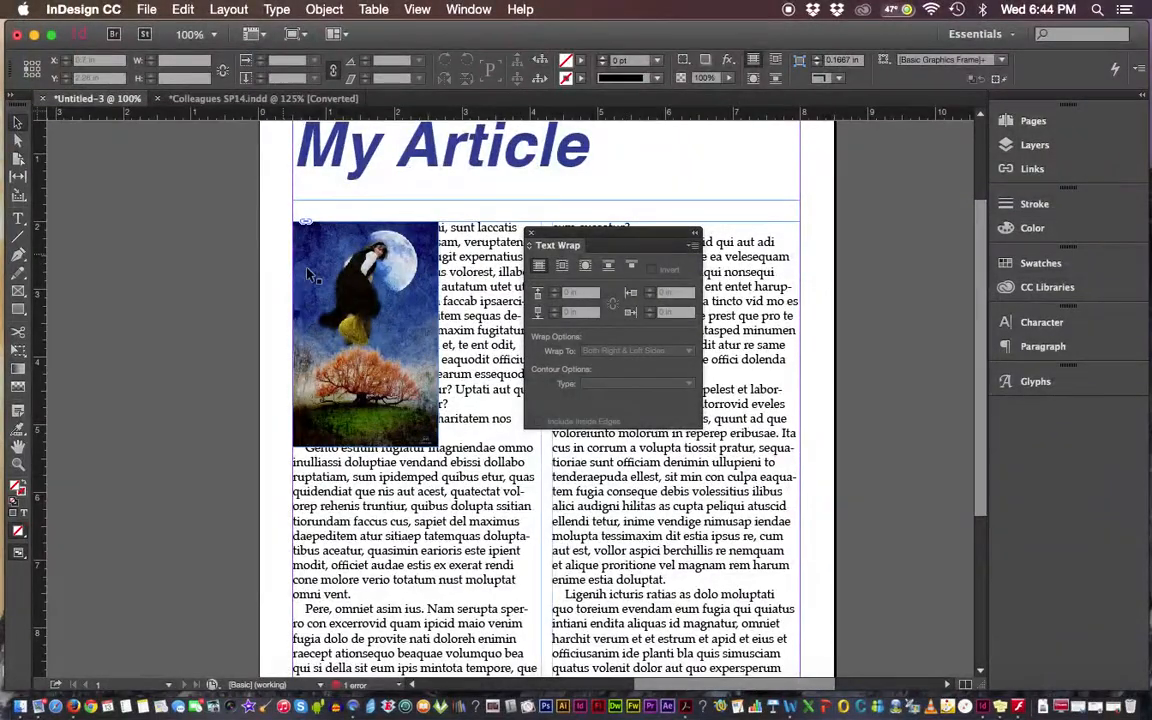
click(315, 253)
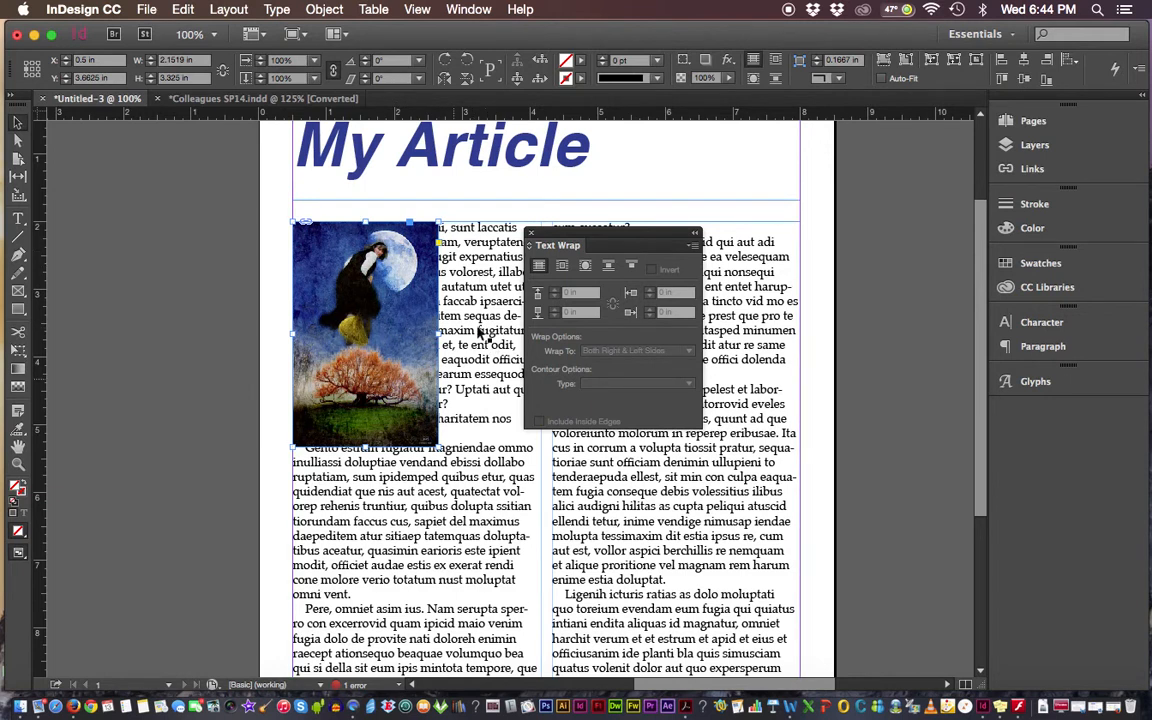
click(561, 267)
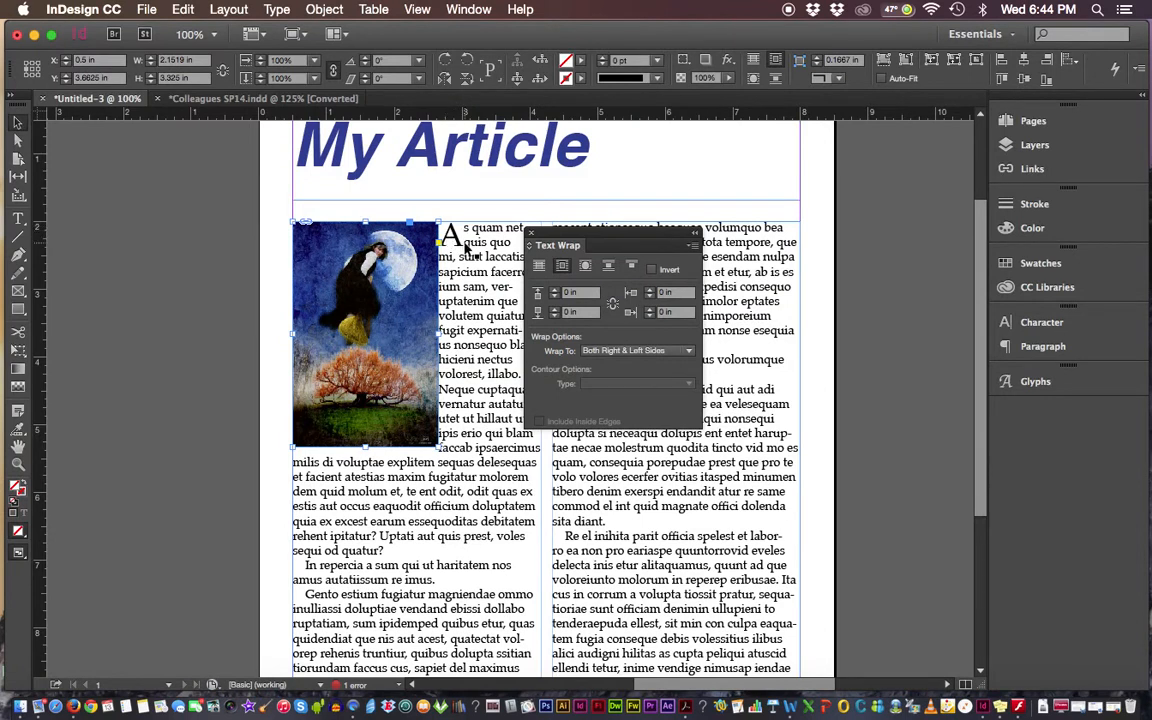
- Try the moon and tree image about 0.38 in farther left and 0.24 in higher, overlapping the page margin, and undo the move
drag(600, 245, 668, 254)
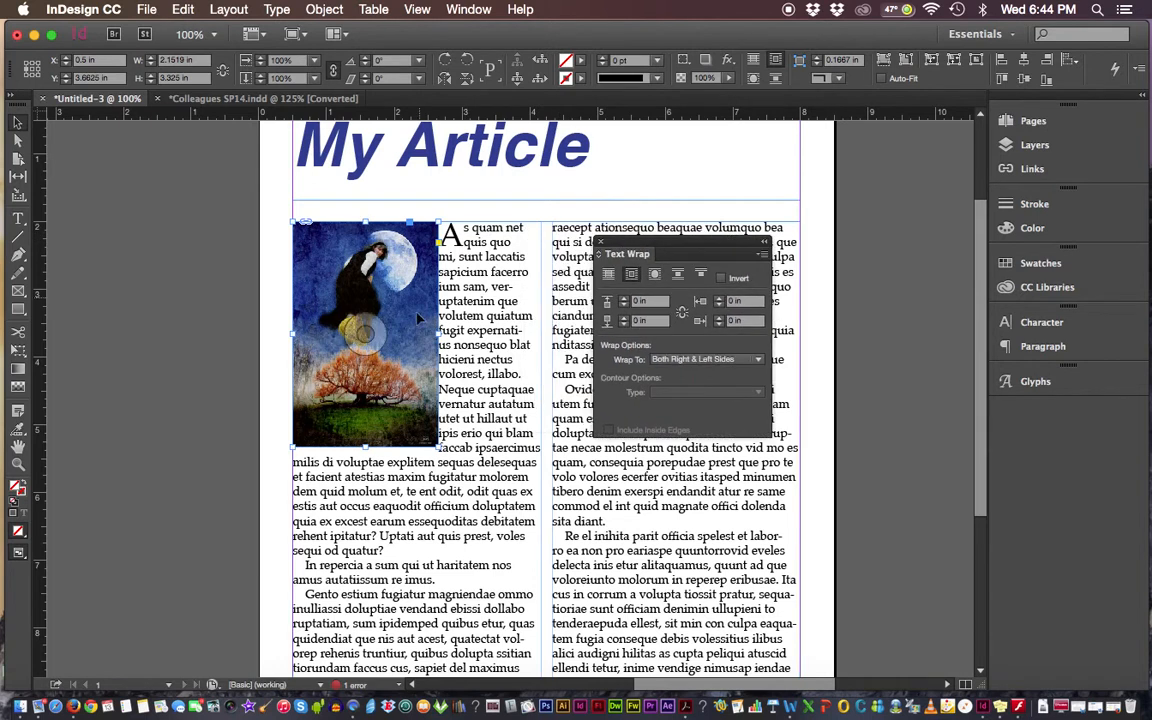
drag(421, 332, 395, 315)
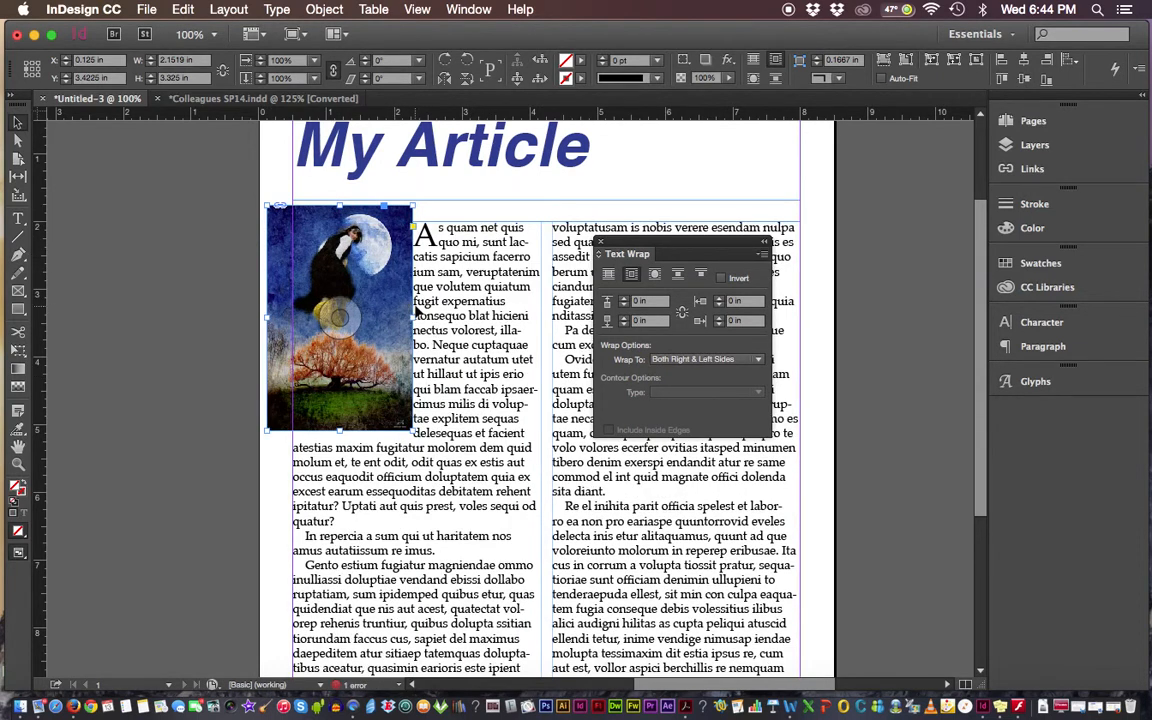
key(super+z)
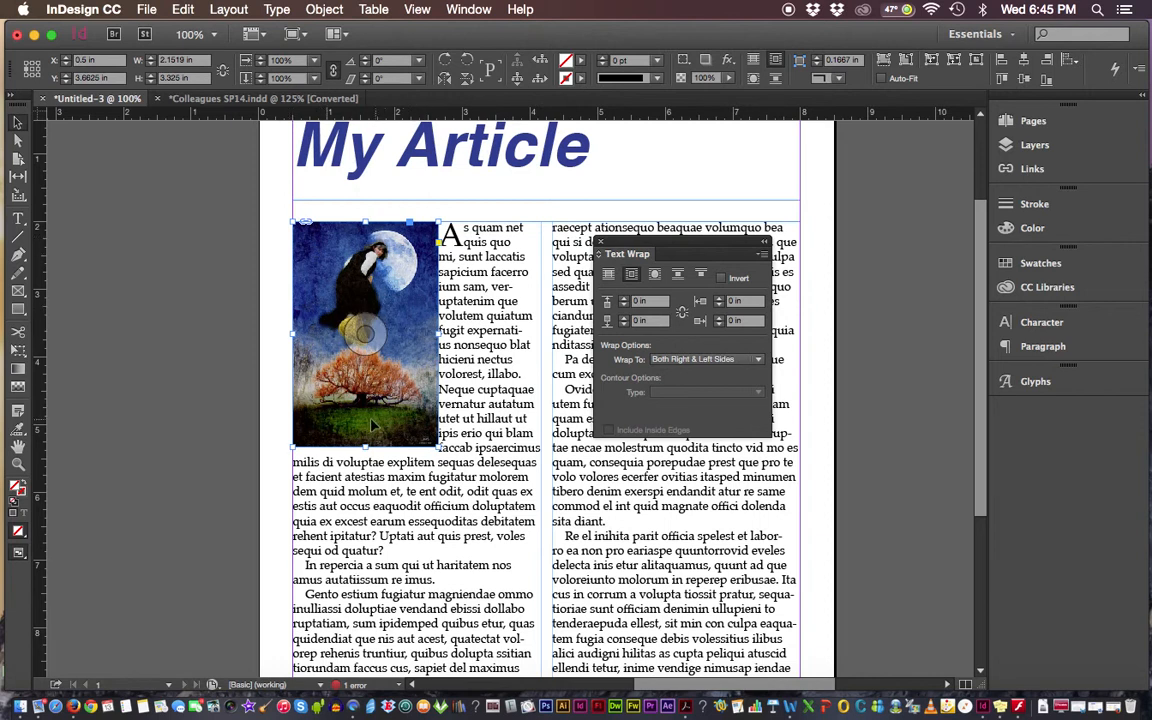
- Set the image's text wrap to jump object and move the image about 2 in down within the first column
click(678, 278)
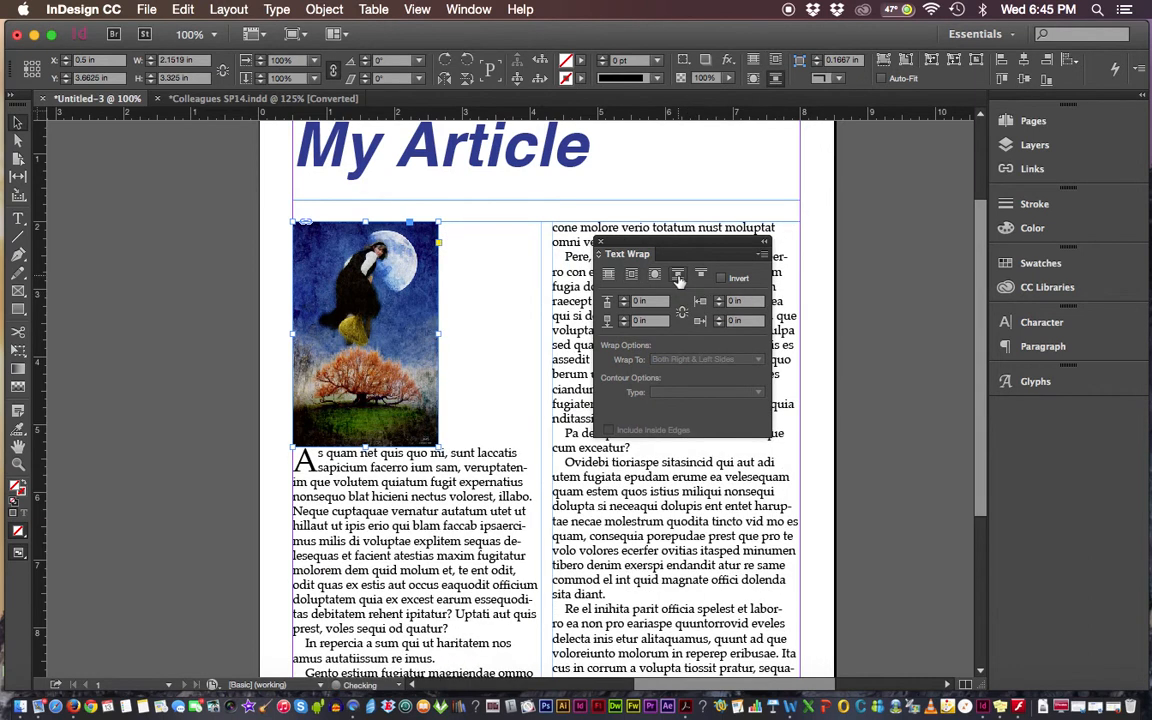
drag(408, 356, 452, 491)
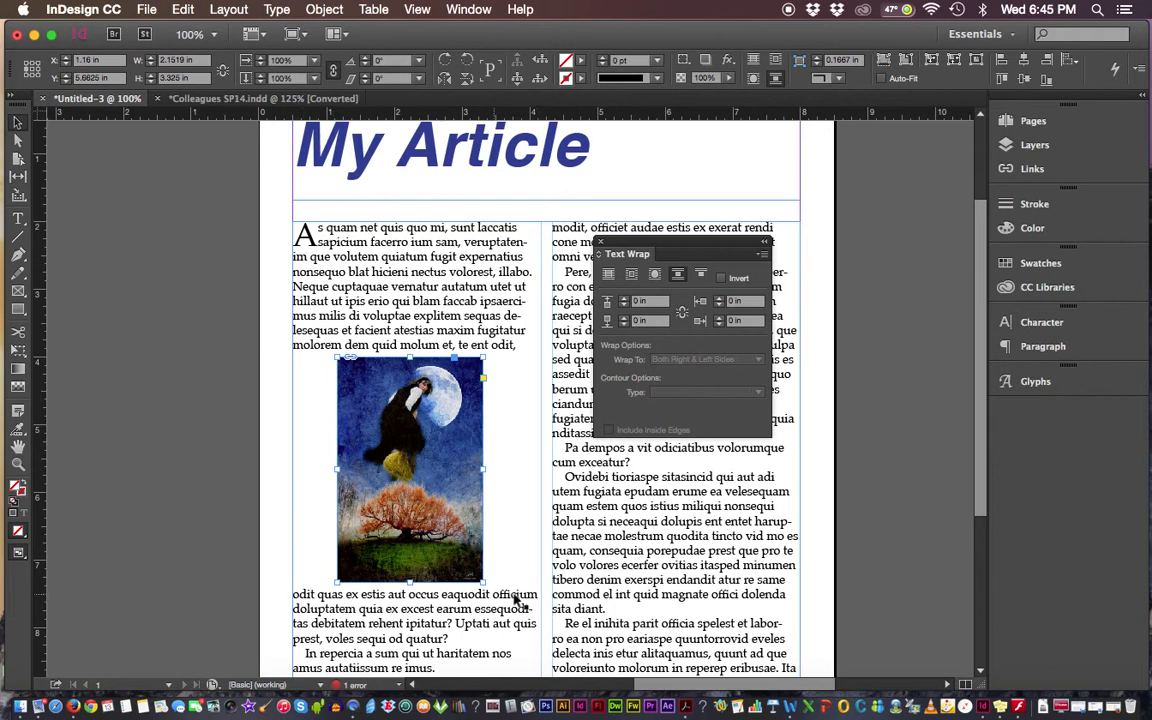
- Set the image's text wrap to jump to next column and check the text flow down to the page bottom
click(702, 277)
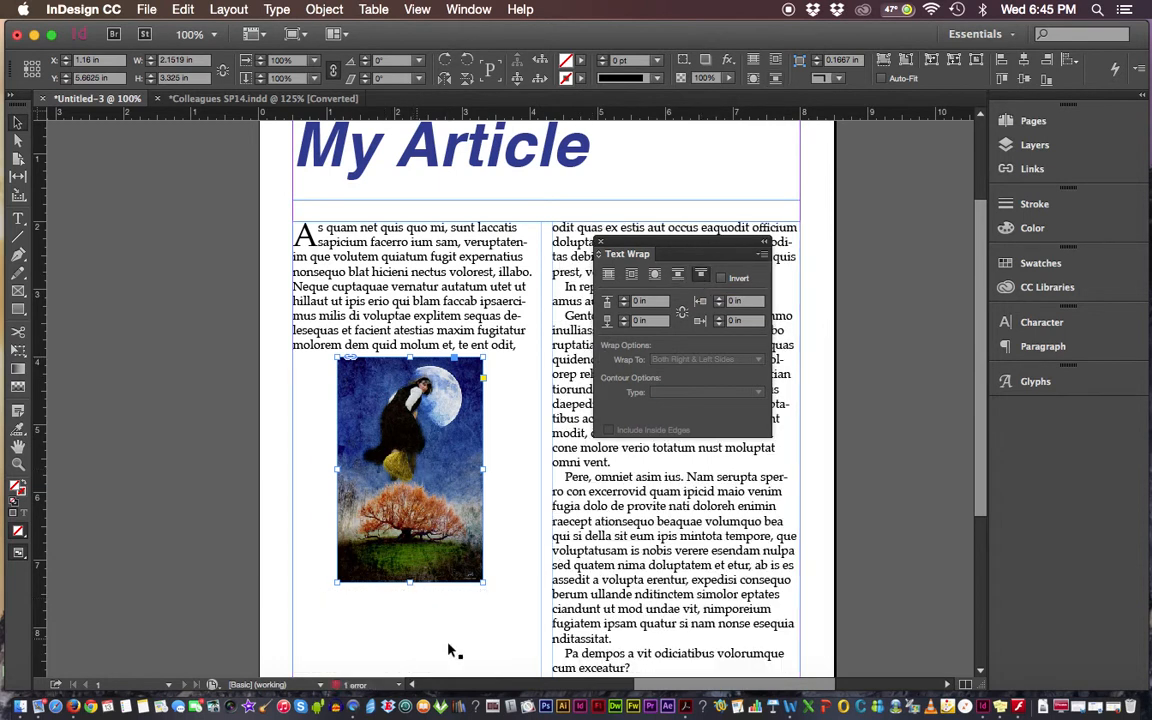
drag(980, 522, 980, 589)
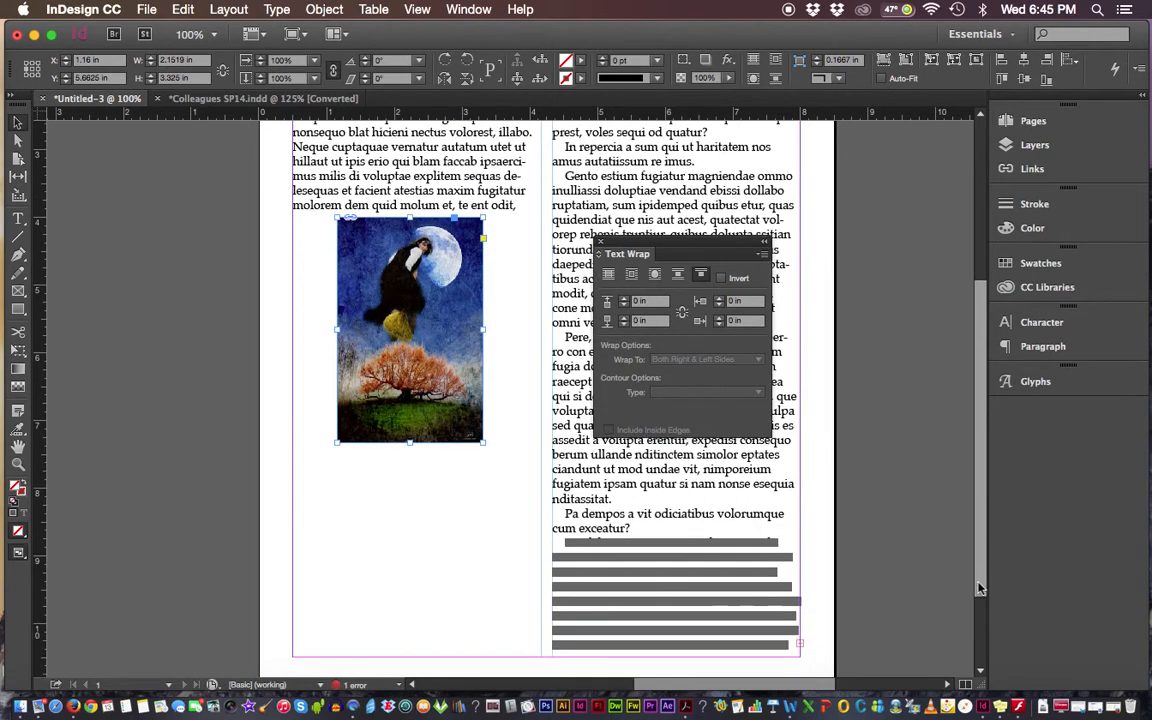
scroll(884, 493, up, 5)
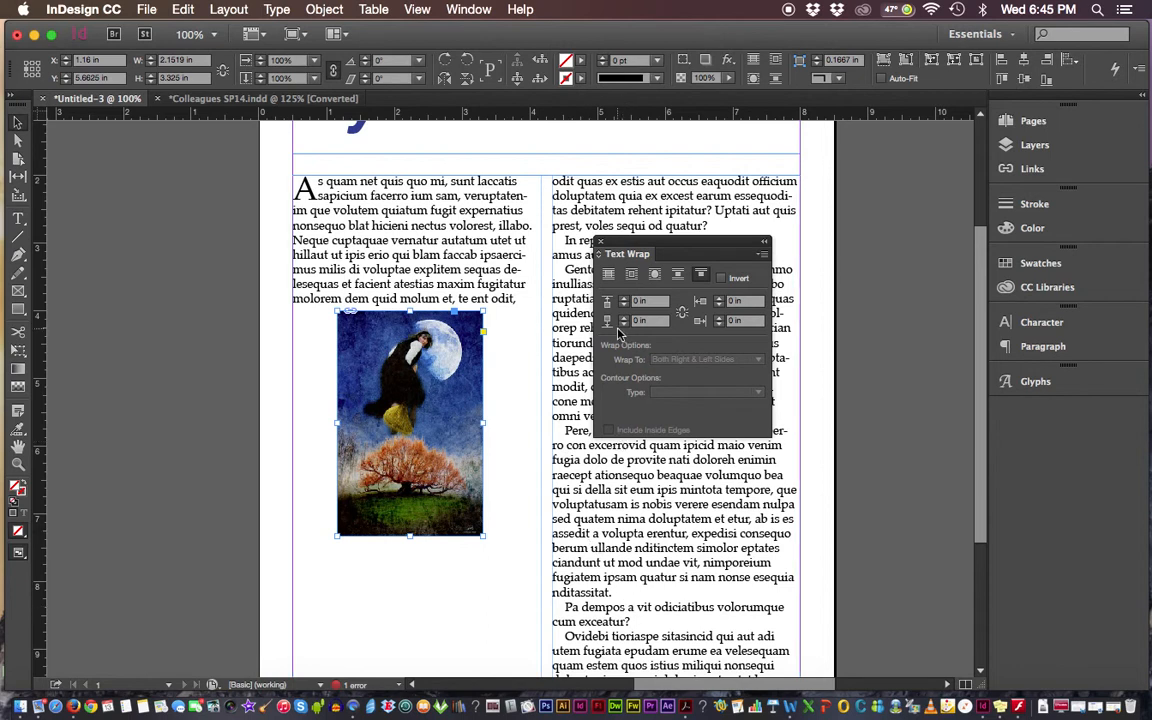
- Return the image to the upper-left corner of the first text column and wrap the text around the object shape
click(655, 275)
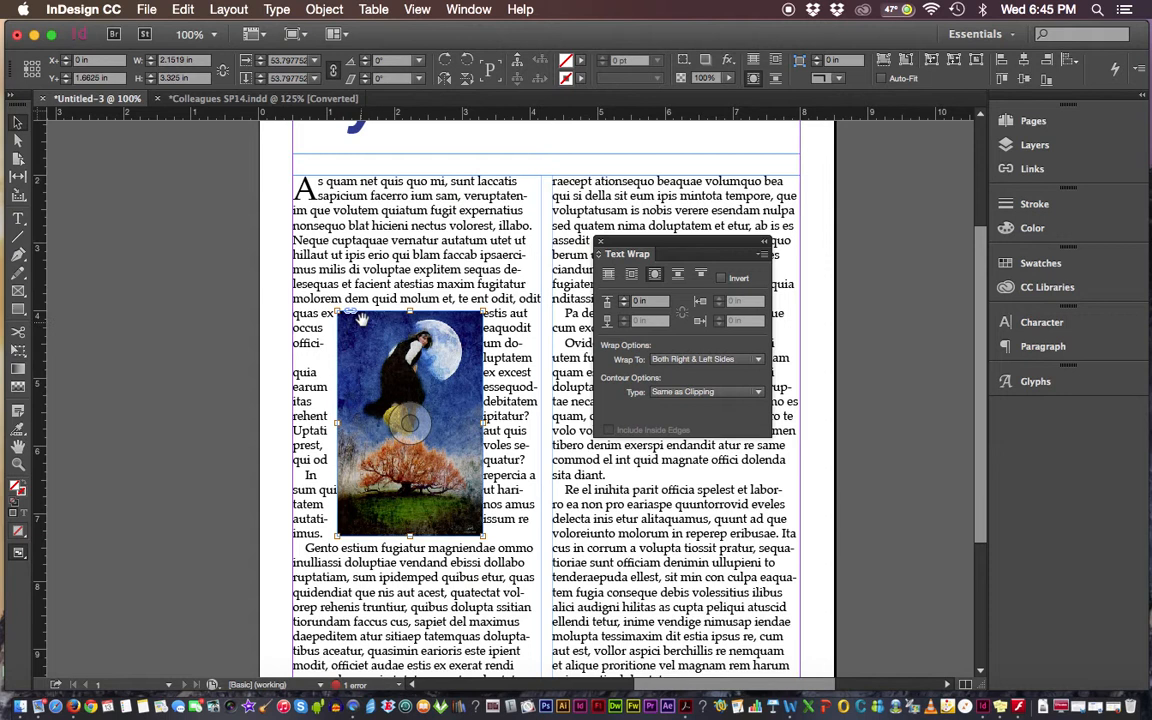
drag(378, 317, 333, 180)
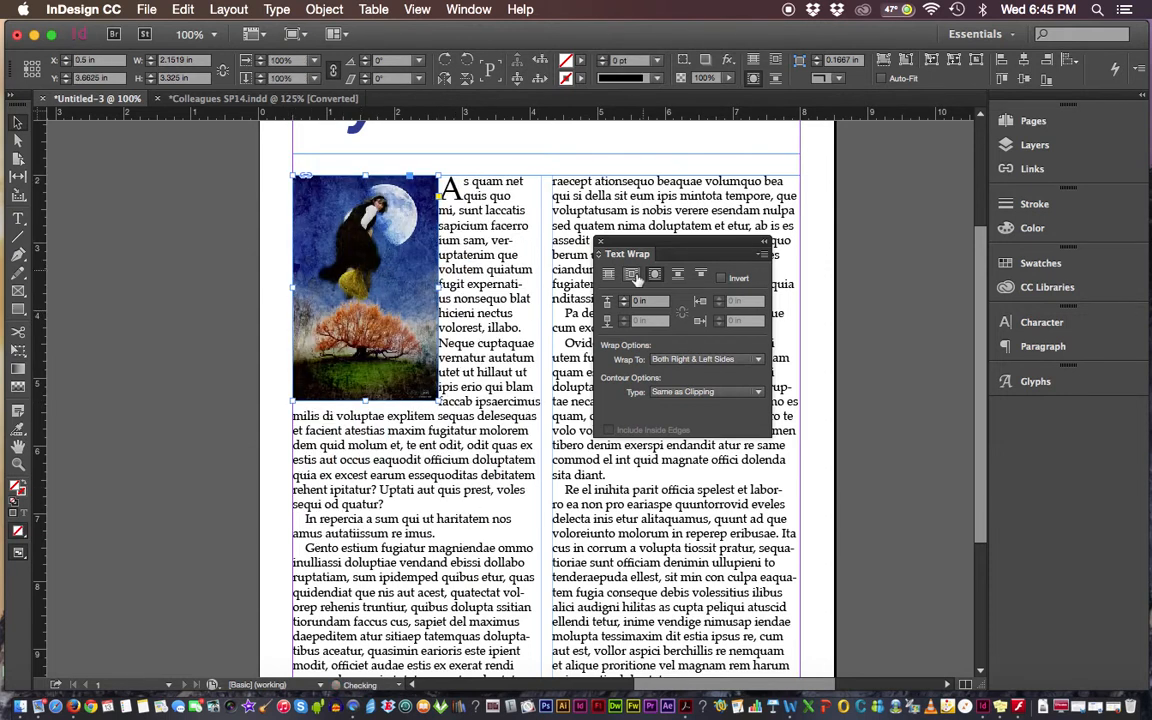
click(631, 276)
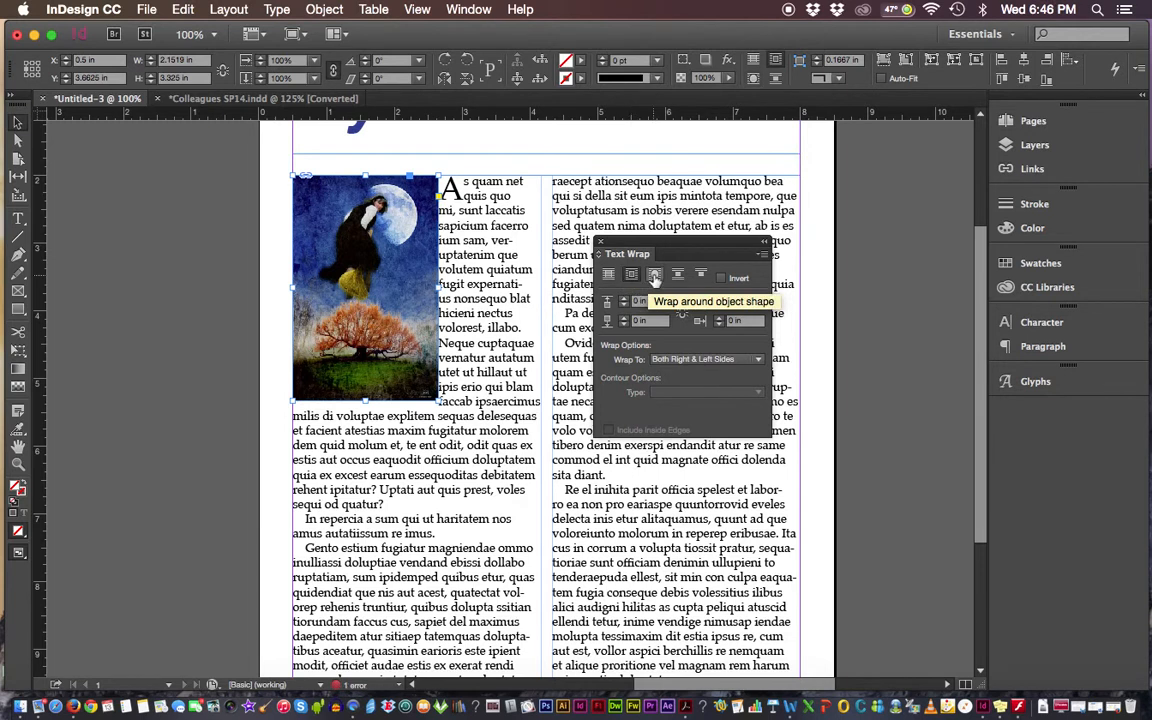
click(655, 277)
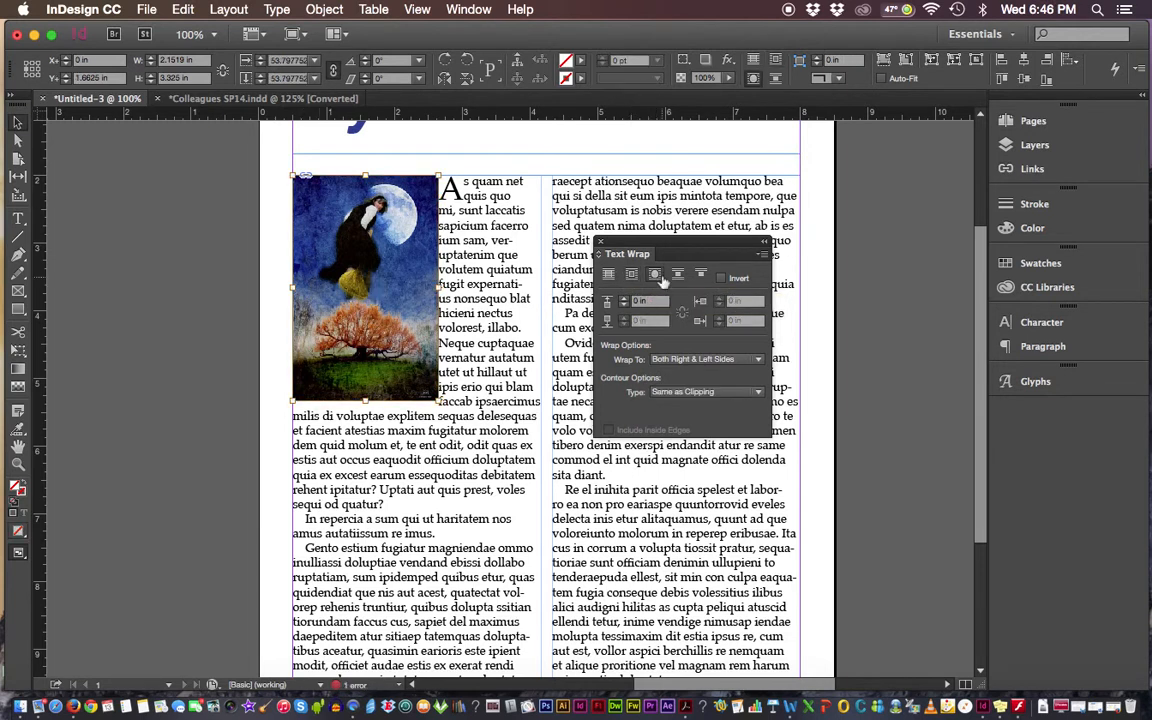
- Convert the moon and tree image's frame to an ellipse and shorten it from its lower edge to about 3.13 in high
click(323, 9)
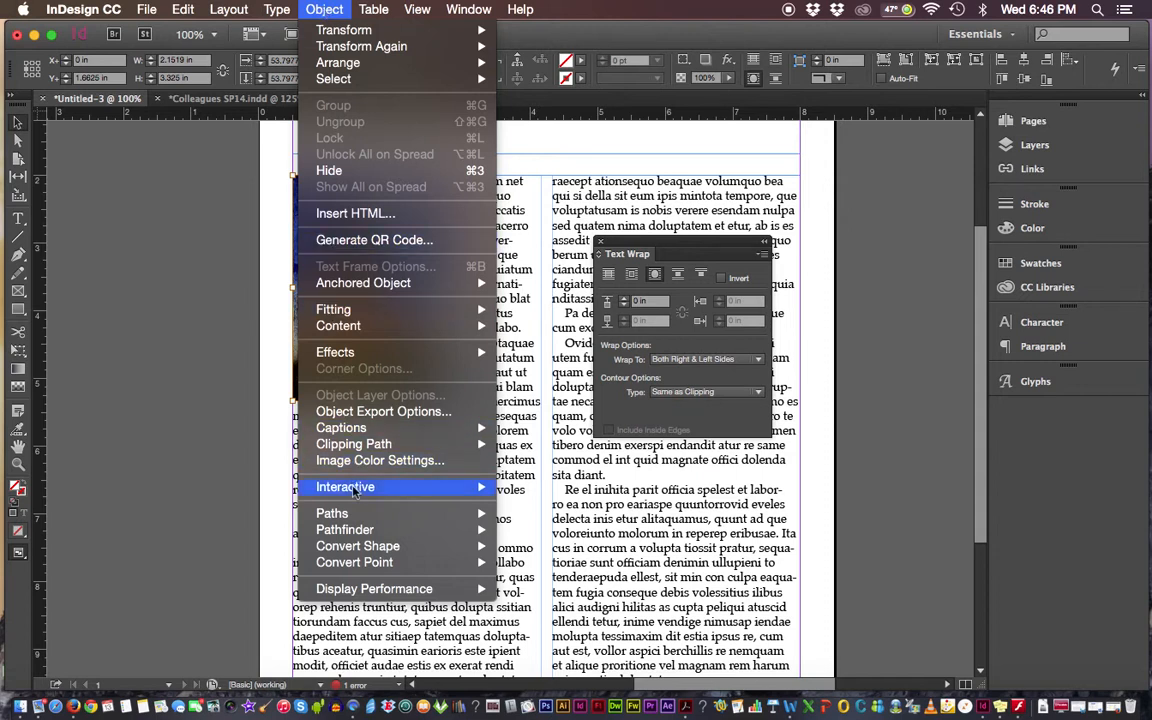
mouse_move(357, 553)
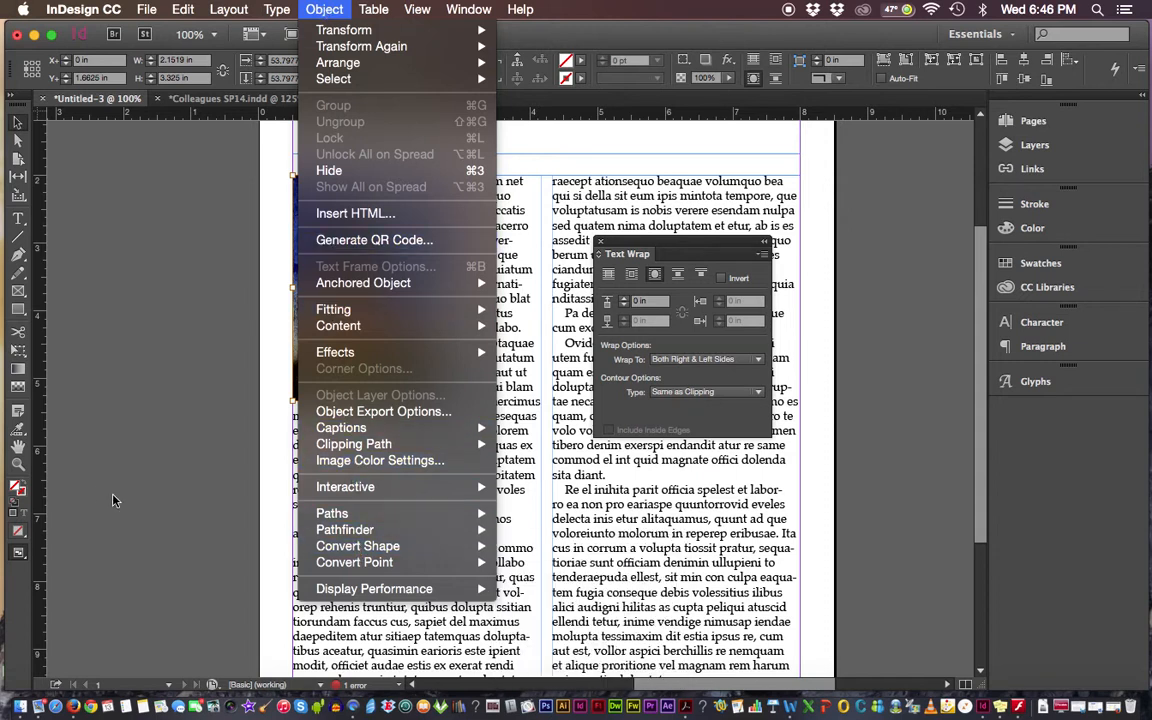
click(89, 441)
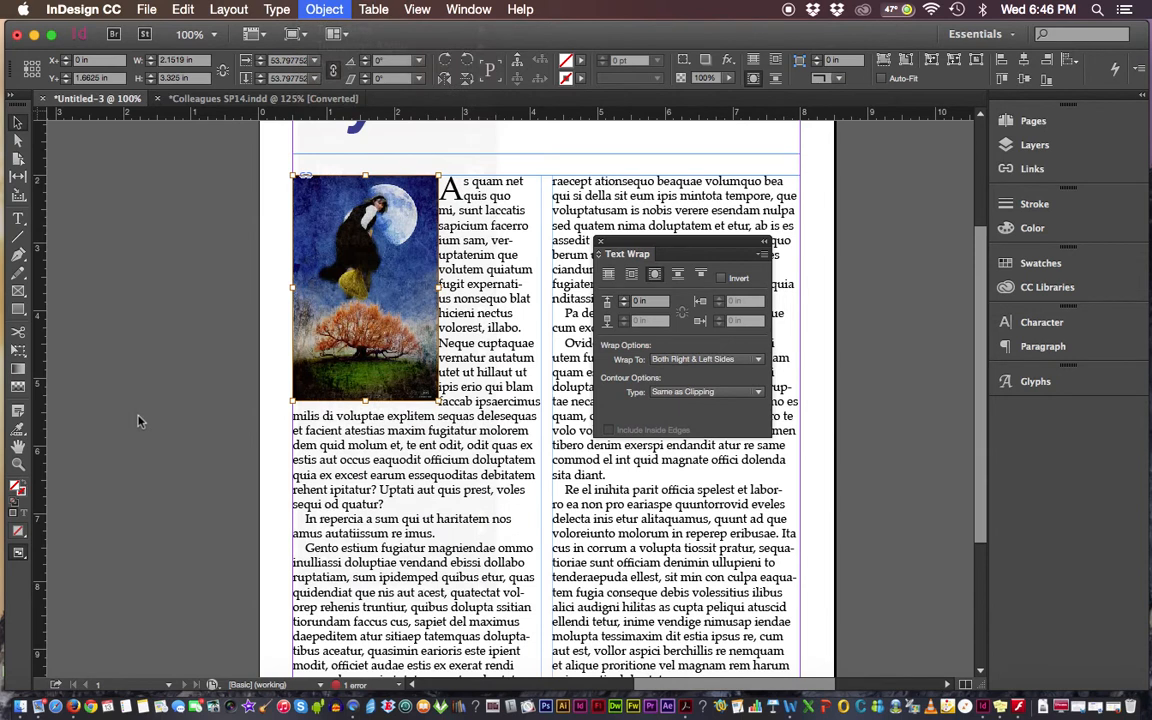
click(138, 157)
click(298, 204)
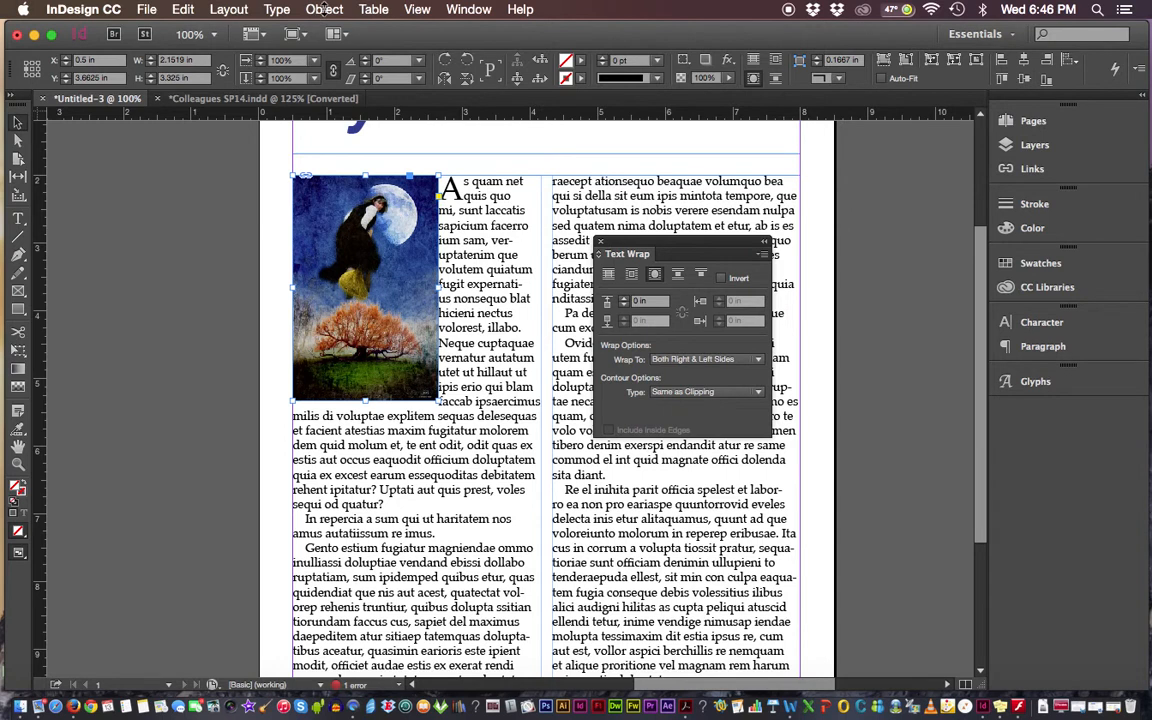
click(324, 10)
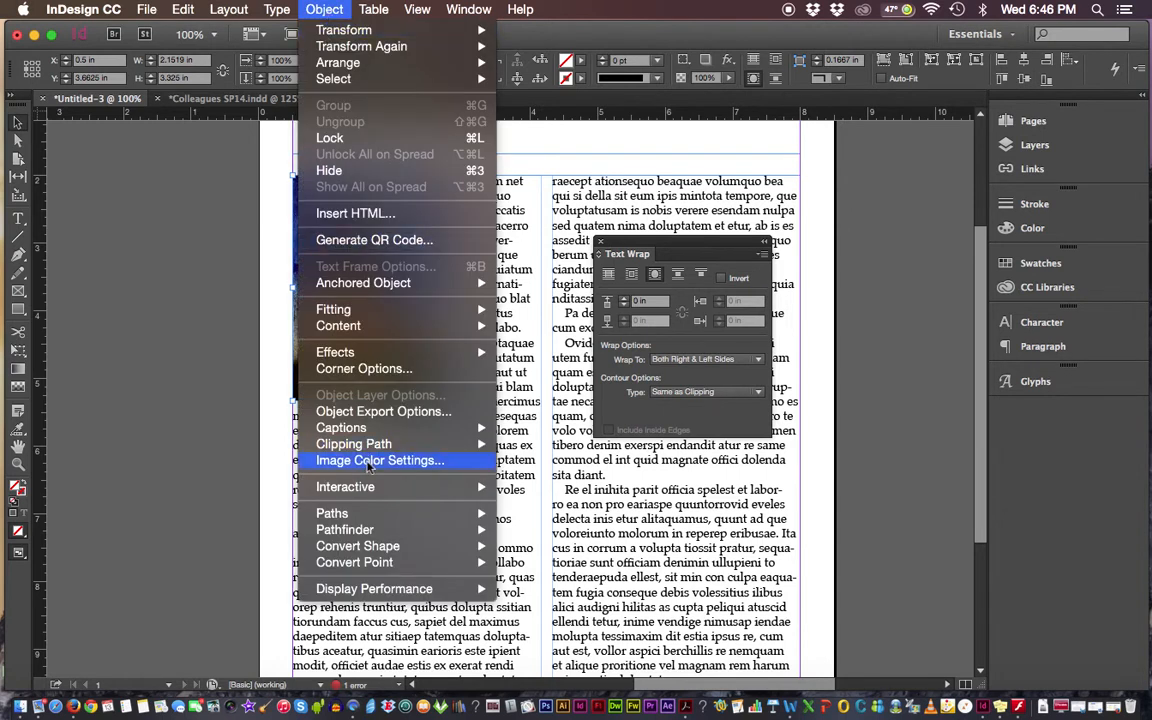
mouse_move(361, 531)
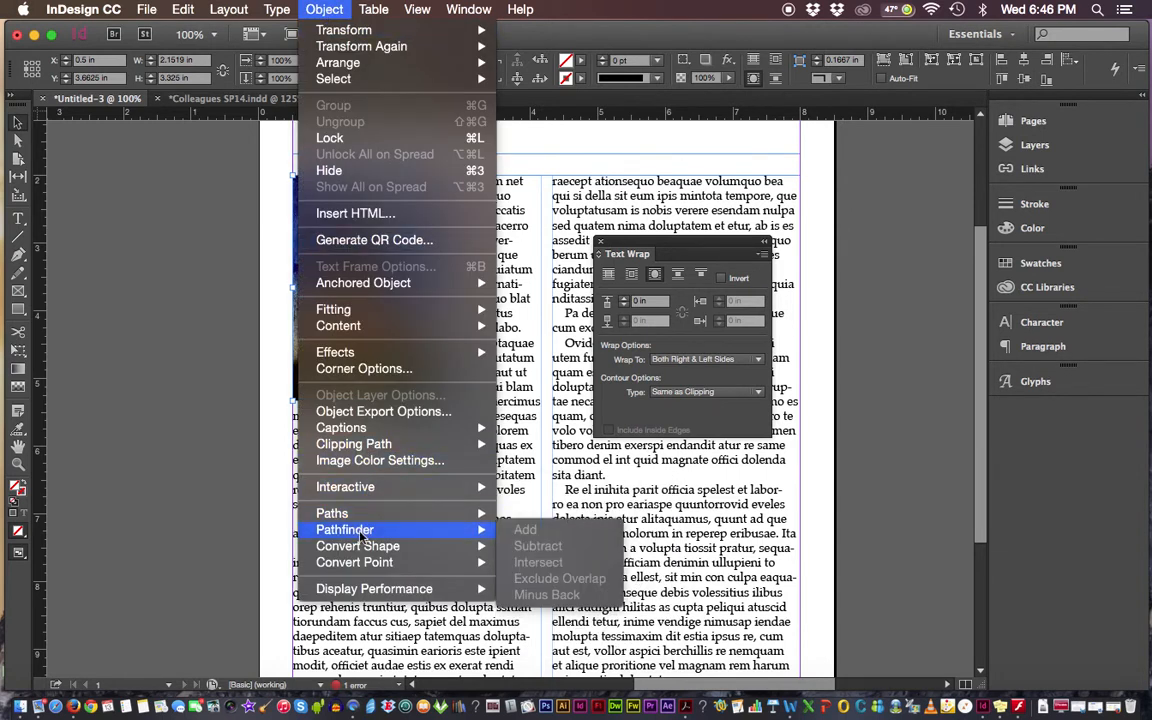
mouse_move(450, 546)
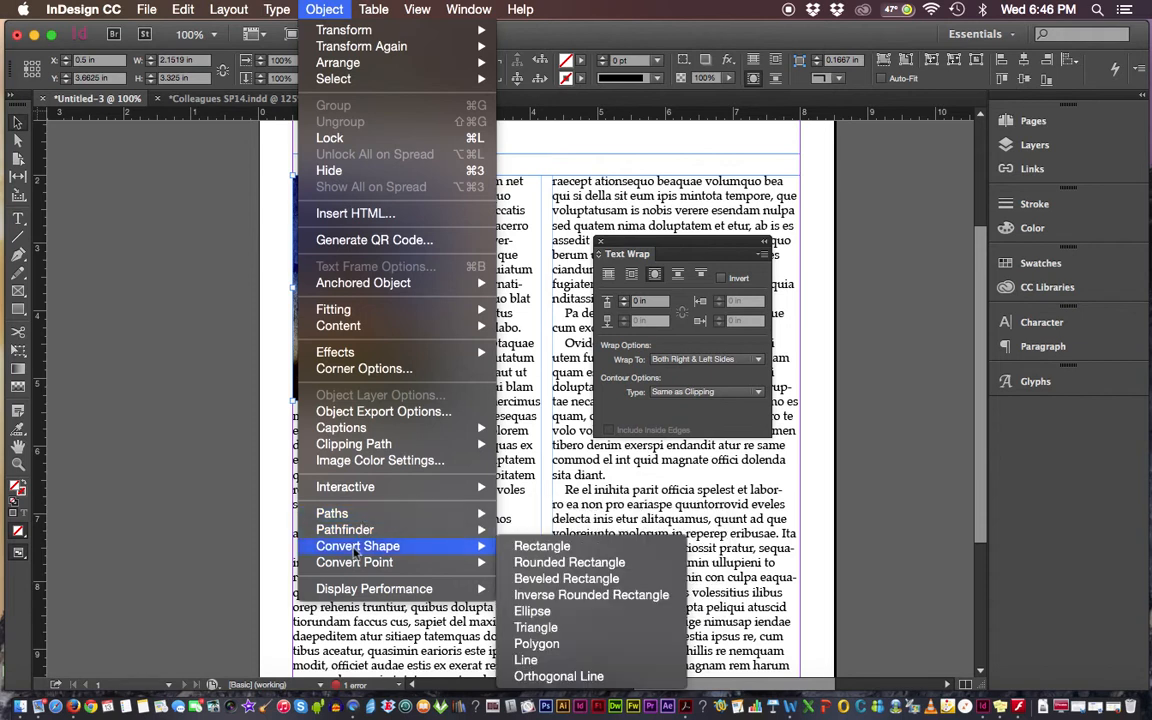
click(550, 612)
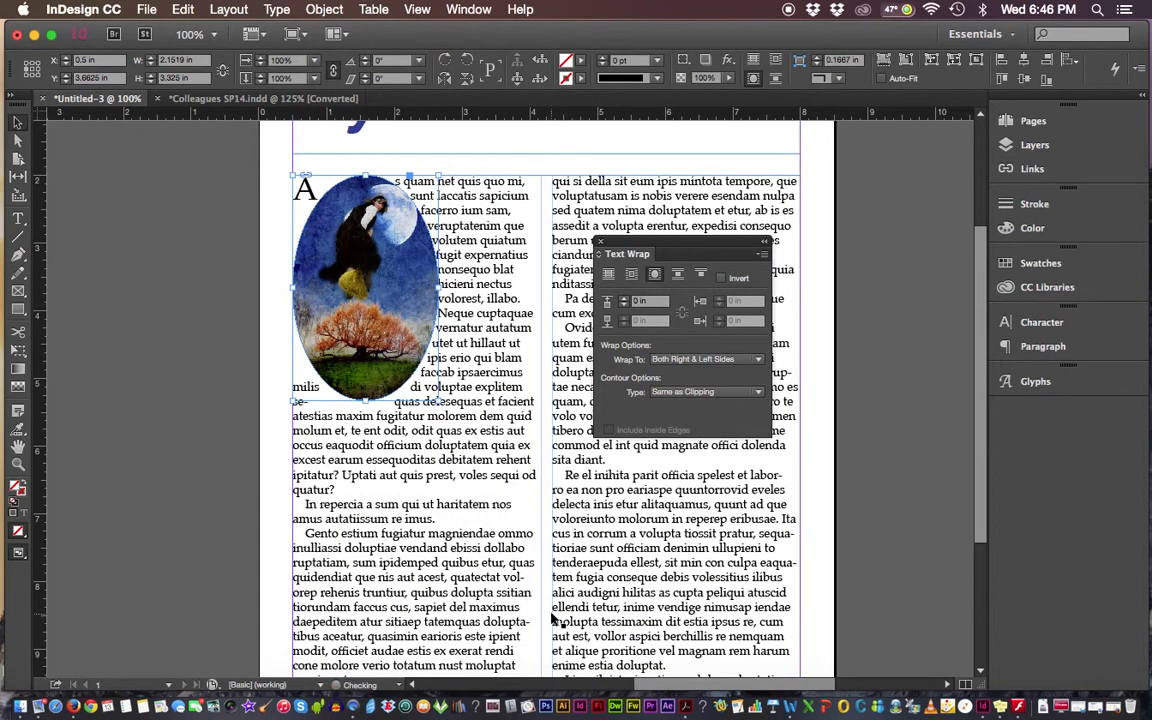
drag(366, 401, 366, 386)
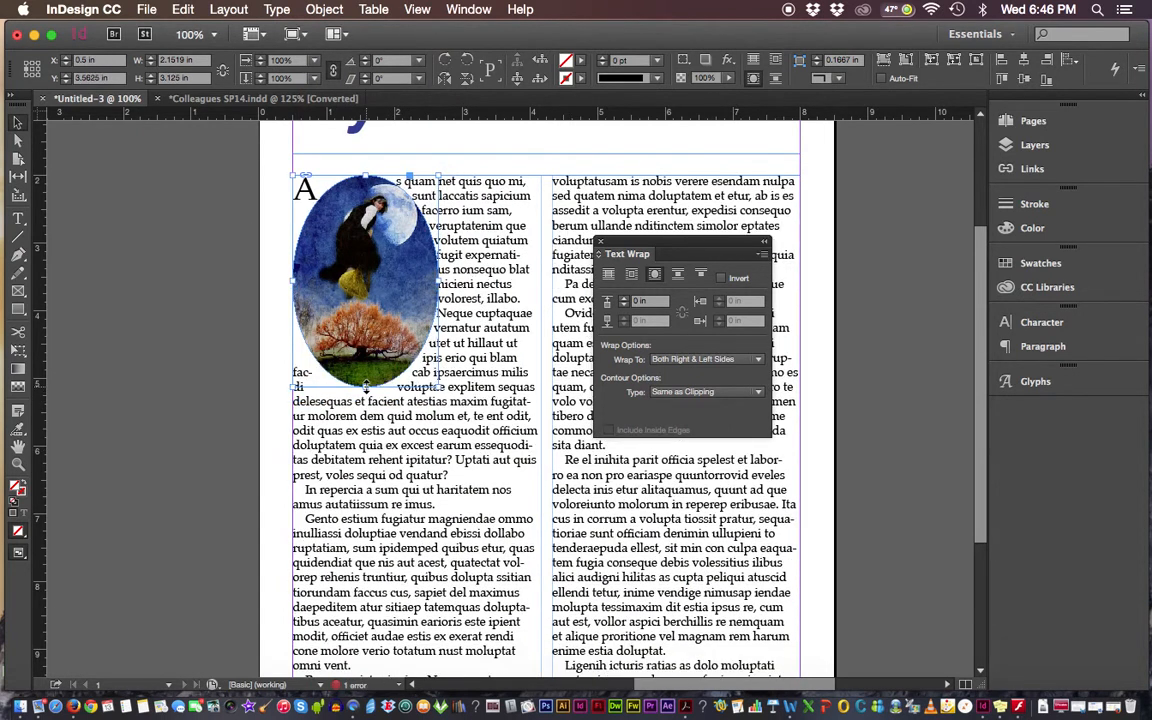
click(655, 275)
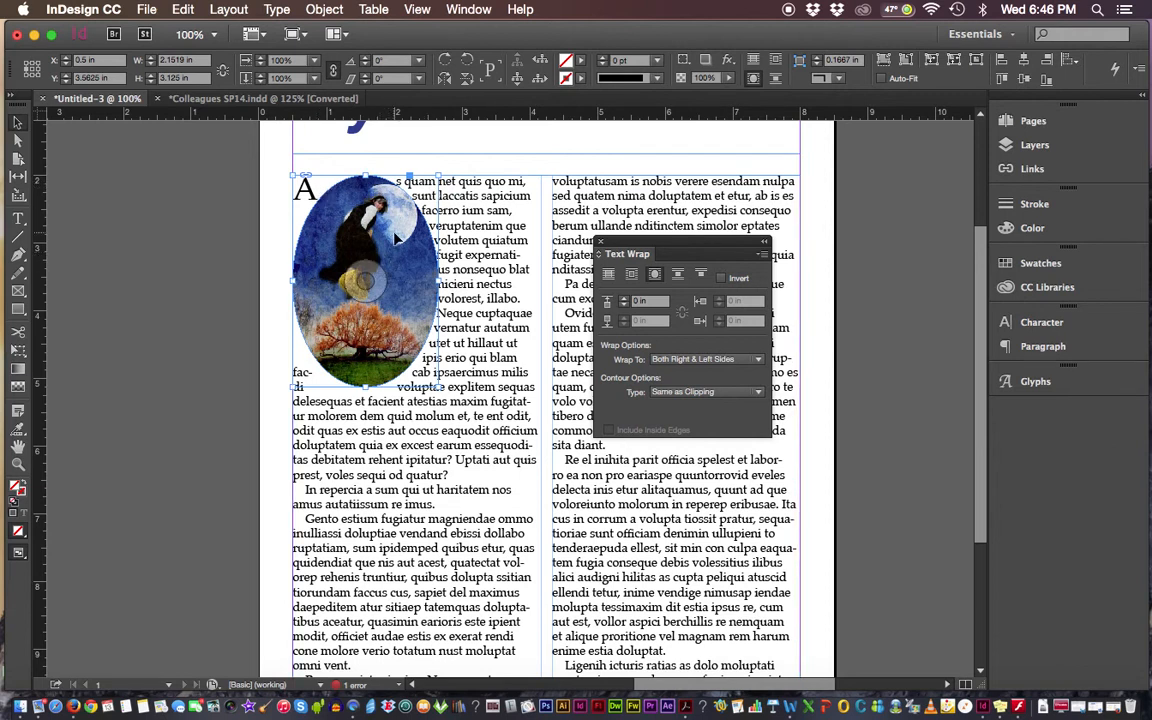
- Move the elliptical image across the gap between the two columns, its left edge at about 3.17 in, with the Text Wrap settings off the article
drag(614, 242, 515, 375)
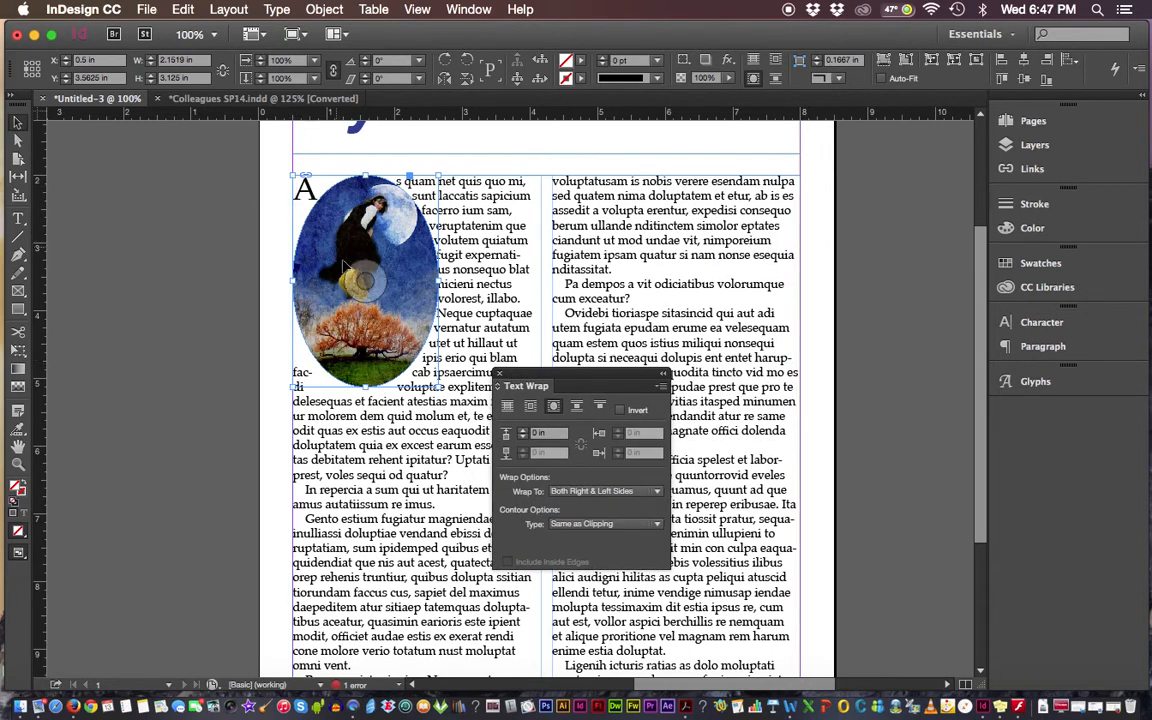
drag(359, 236, 537, 237)
drag(598, 376, 223, 320)
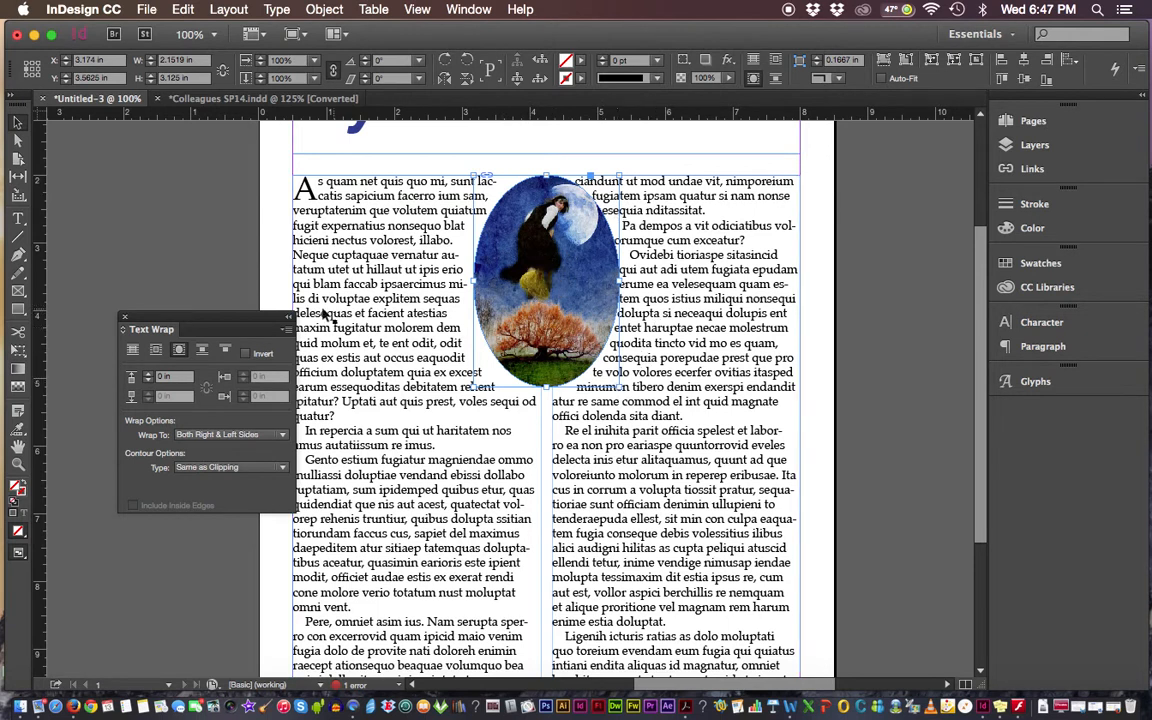
drag(266, 315, 234, 156)
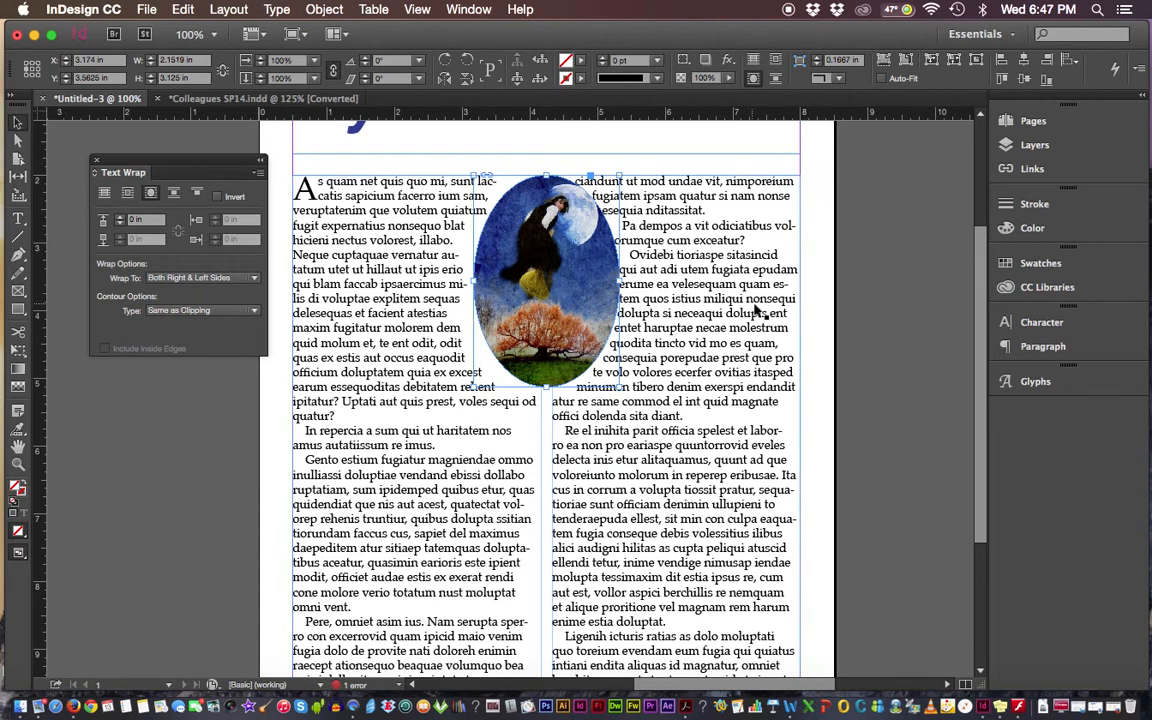
key(super+shift+a)
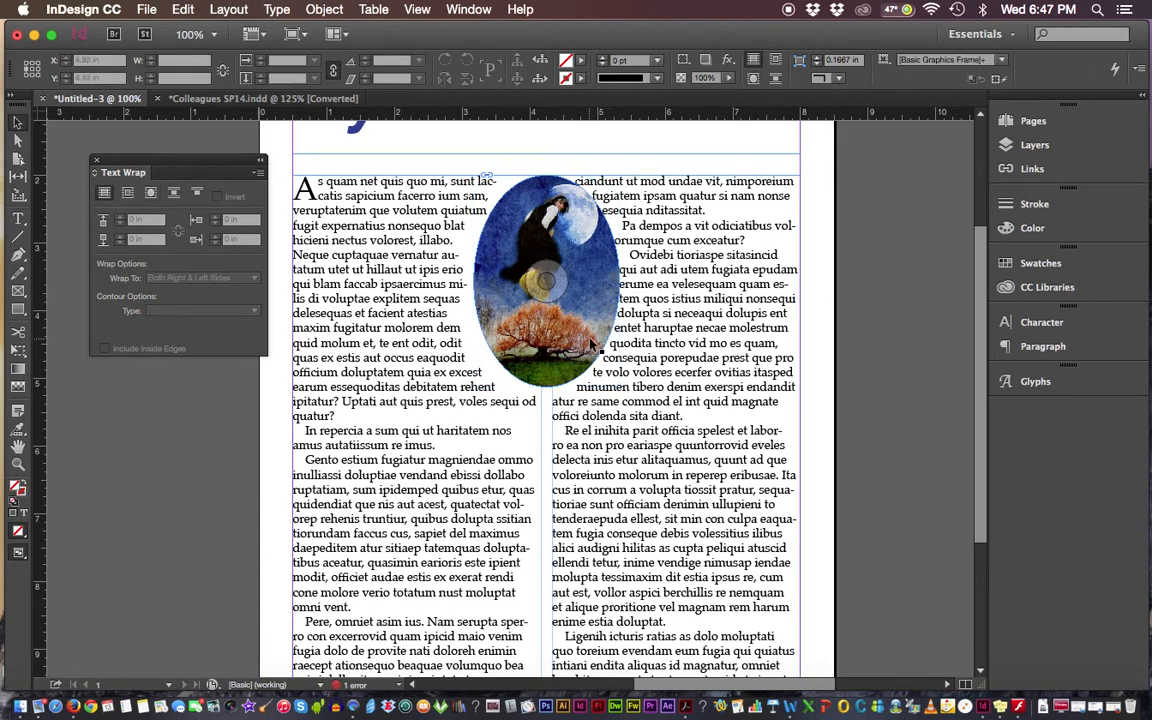
- Wrap the text around the elliptical image's bounding box, with the Text Wrap settings placed over the outer part of the second column
drag(189, 161, 754, 194)
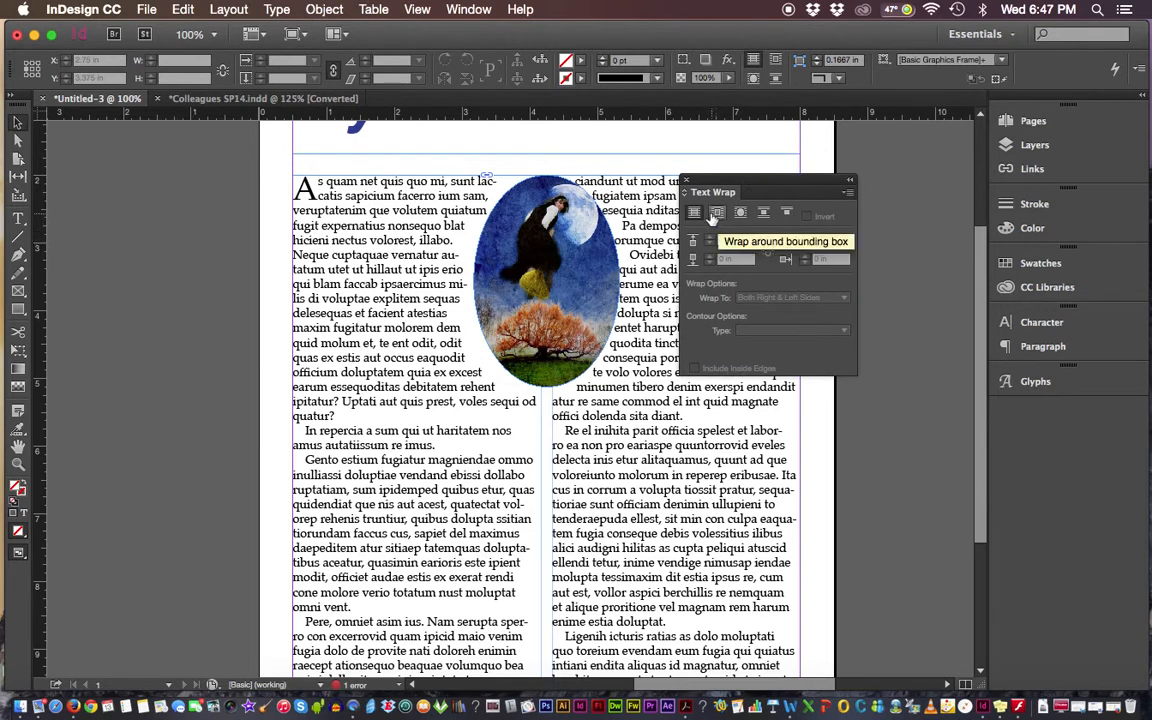
click(716, 215)
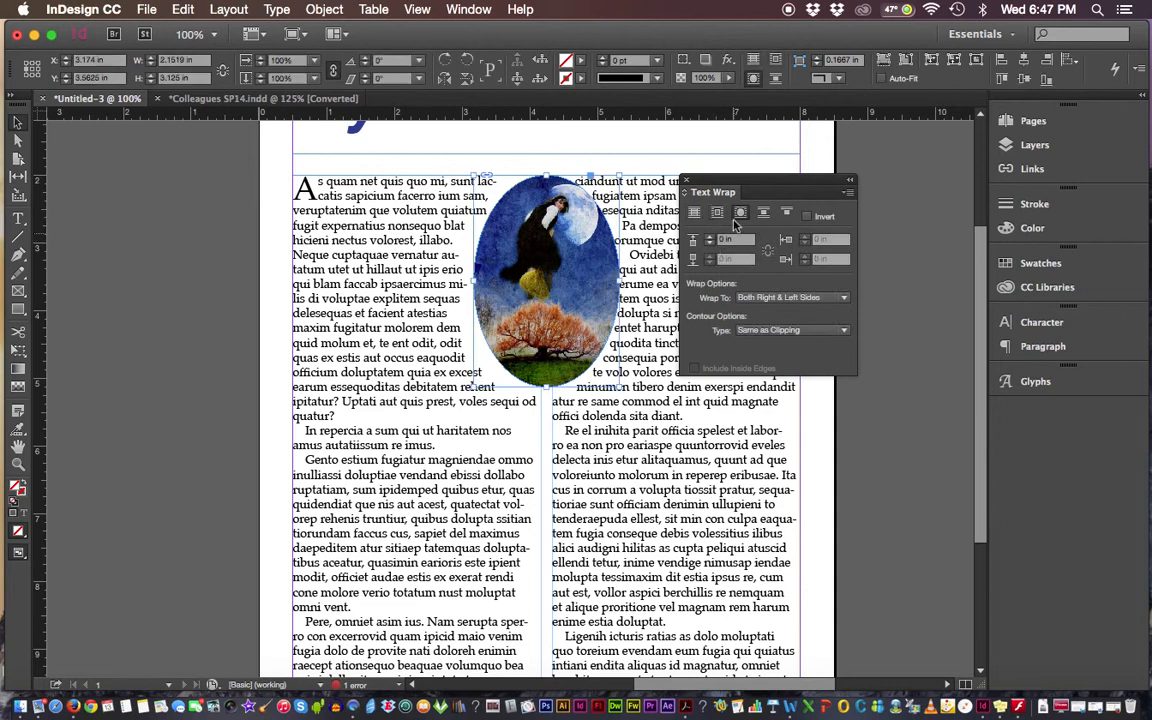
click(716, 215)
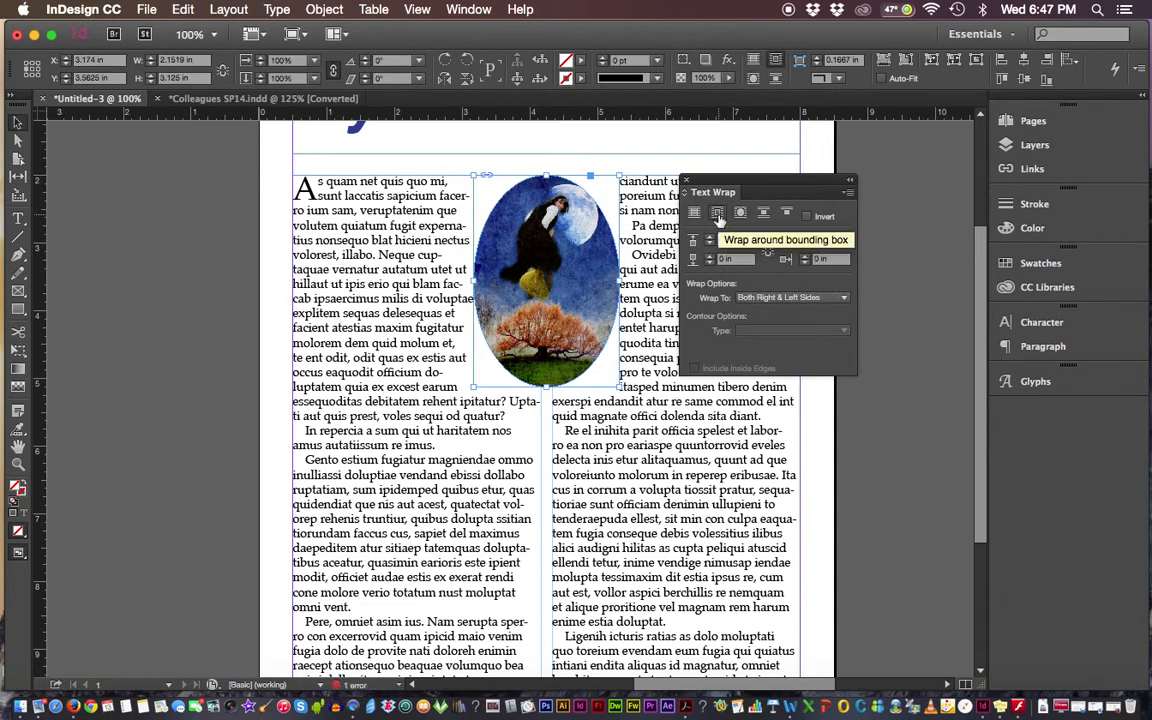
drag(721, 181, 783, 185)
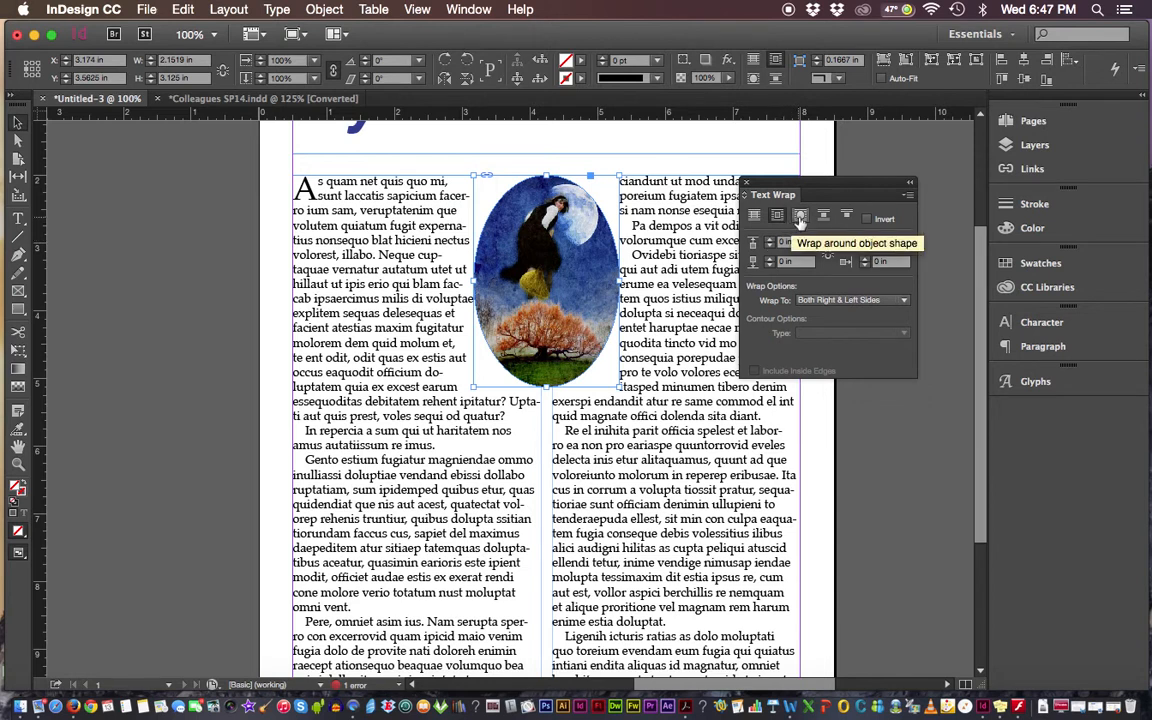
- Link the four text wrap offsets and set them all to 0.125 in
click(828, 260)
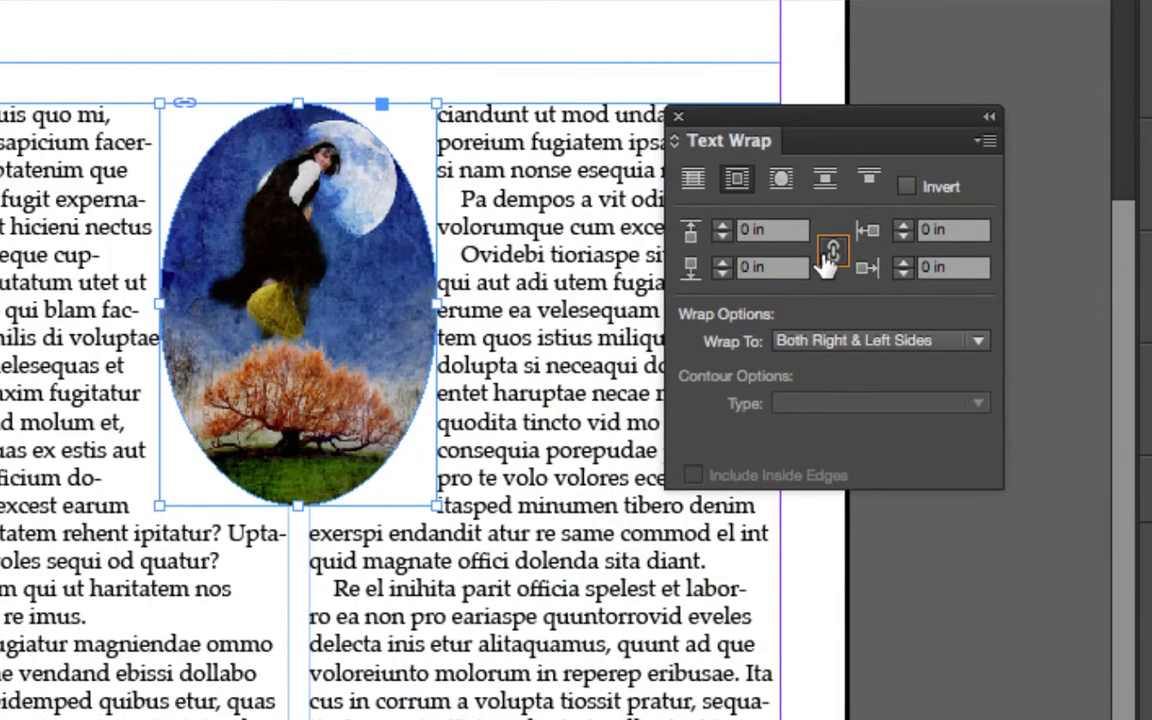
click(723, 226)
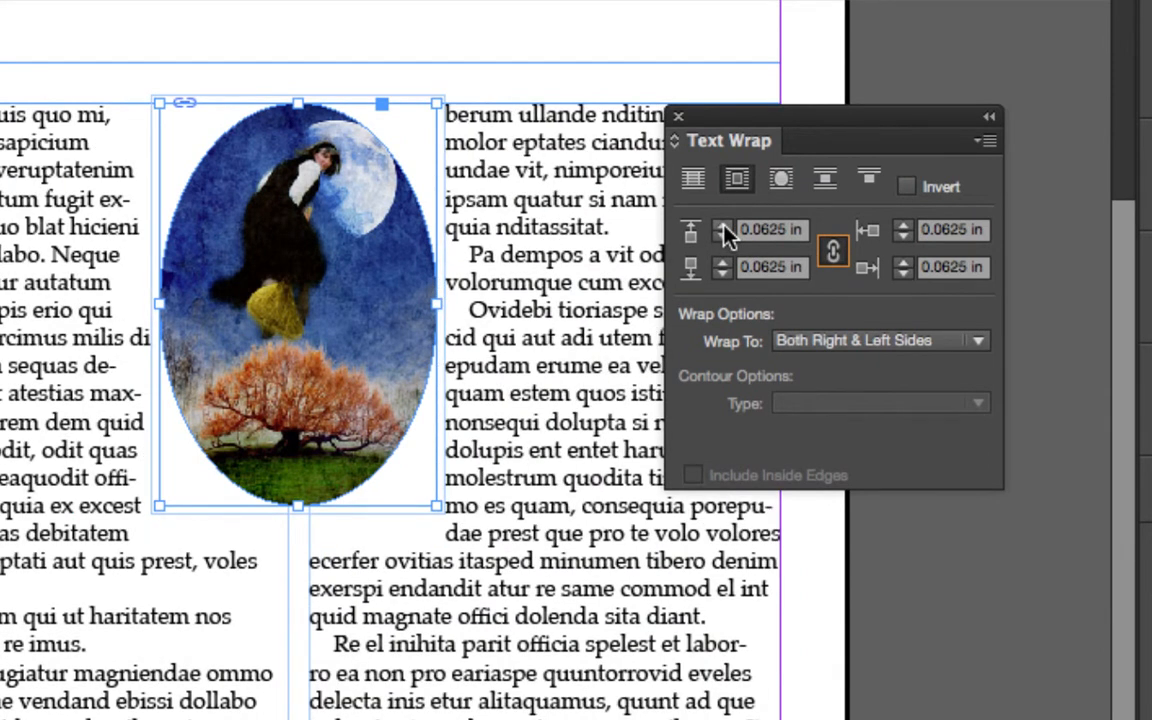
click(723, 229)
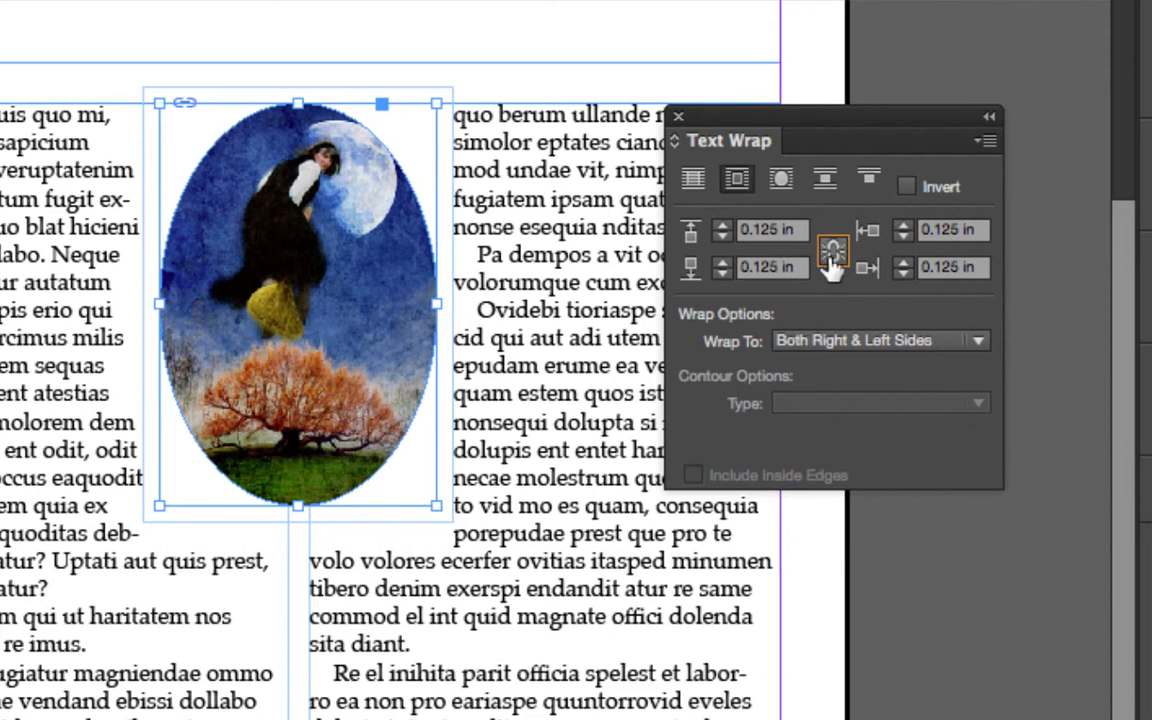
- With the text wrap offsets unlinked, set only the bottom offset to 0 in
click(722, 273)
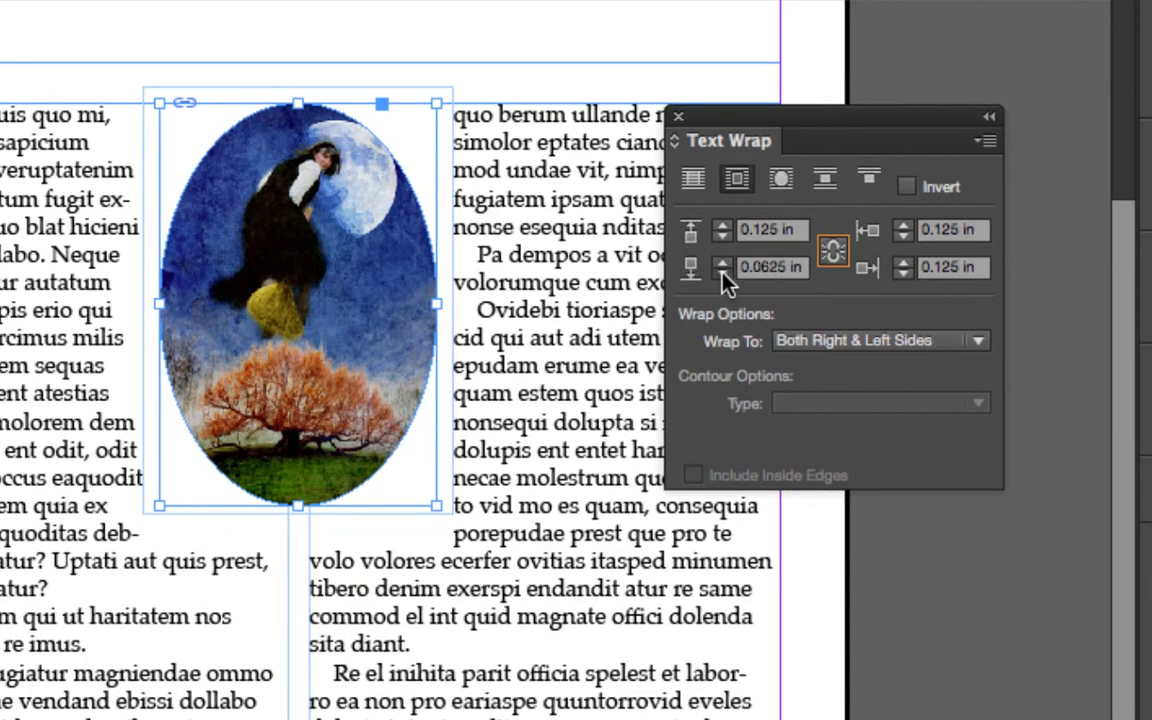
click(722, 273)
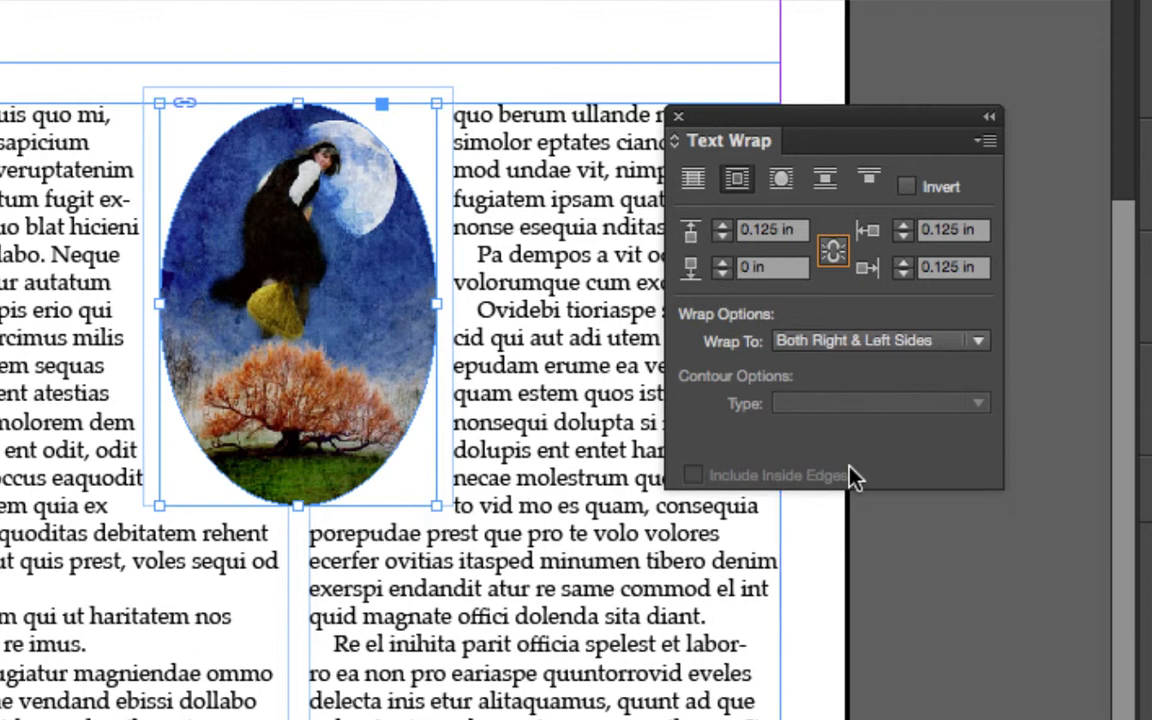
- Wrap the text around the elliptical image's object shape with a 0.125 in offset
click(944, 550)
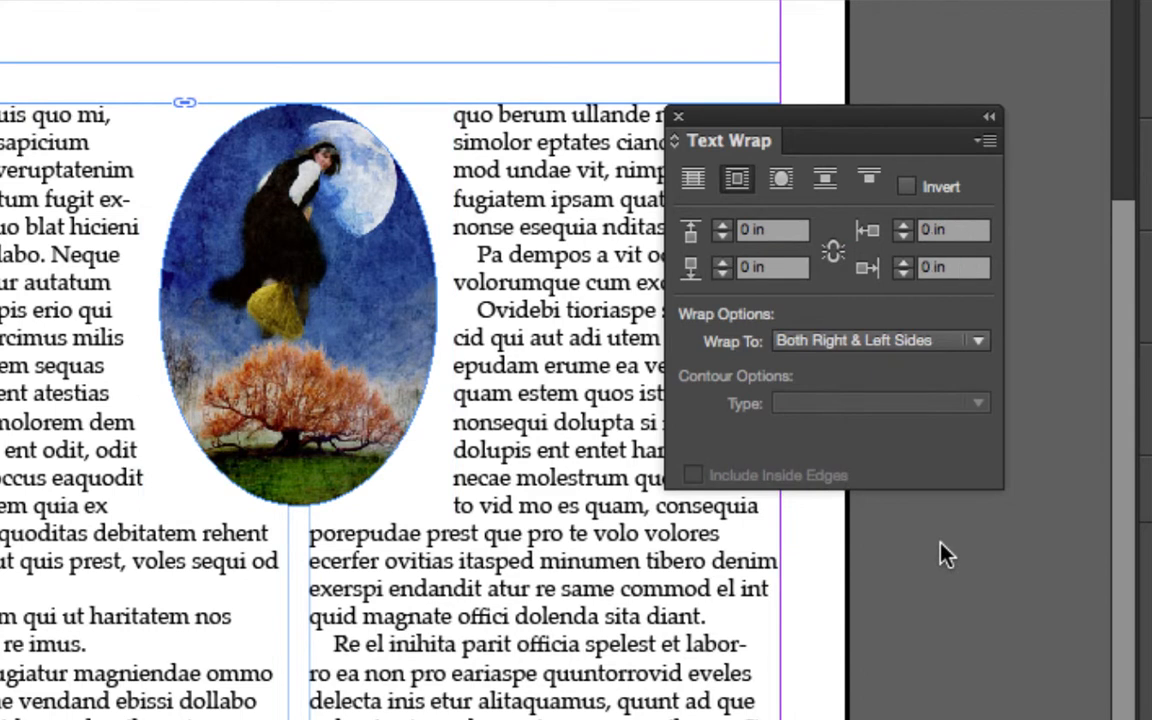
click(374, 458)
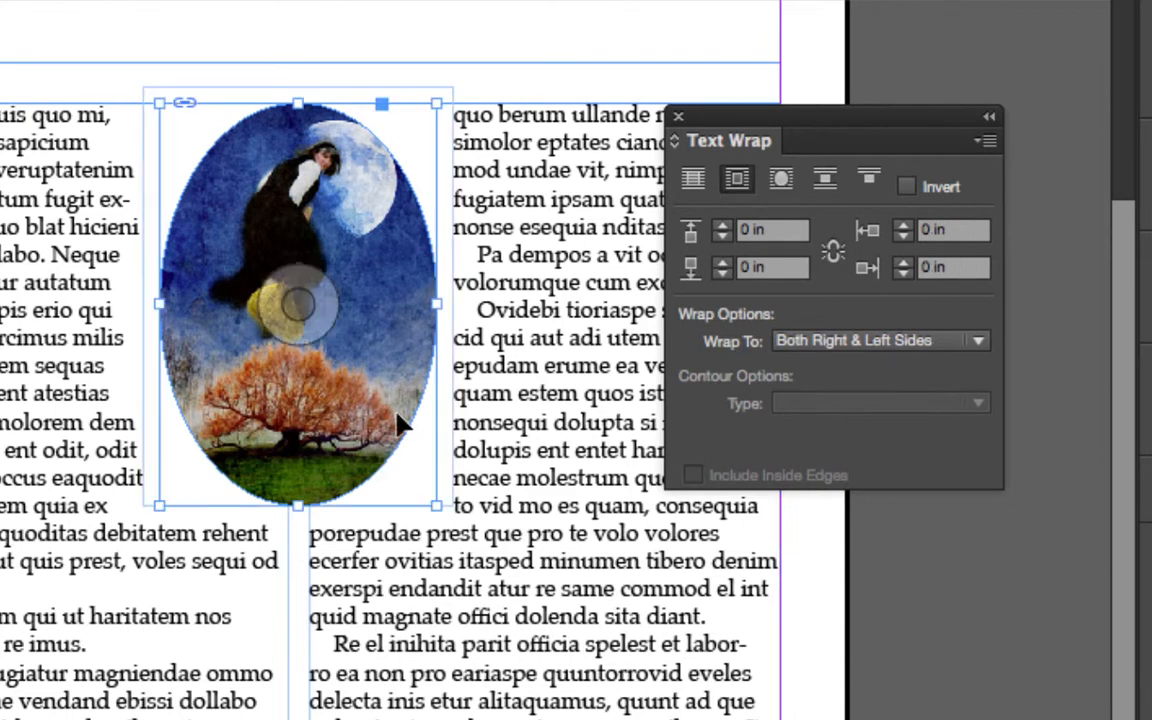
click(781, 182)
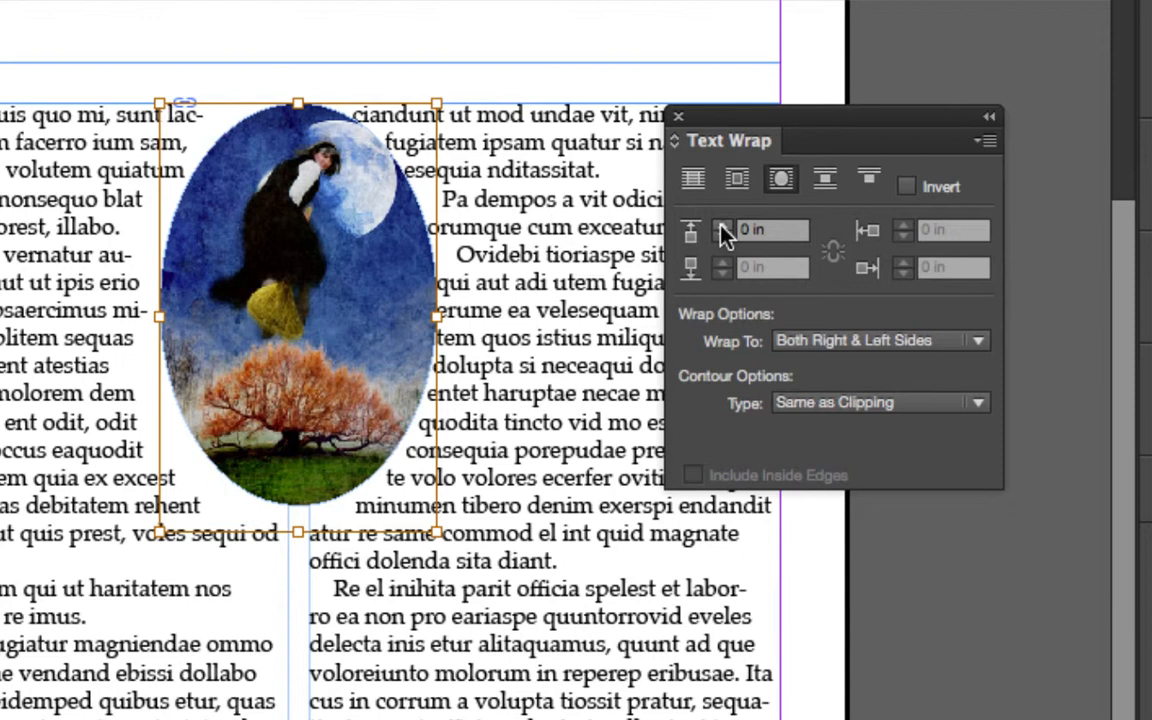
click(723, 228)
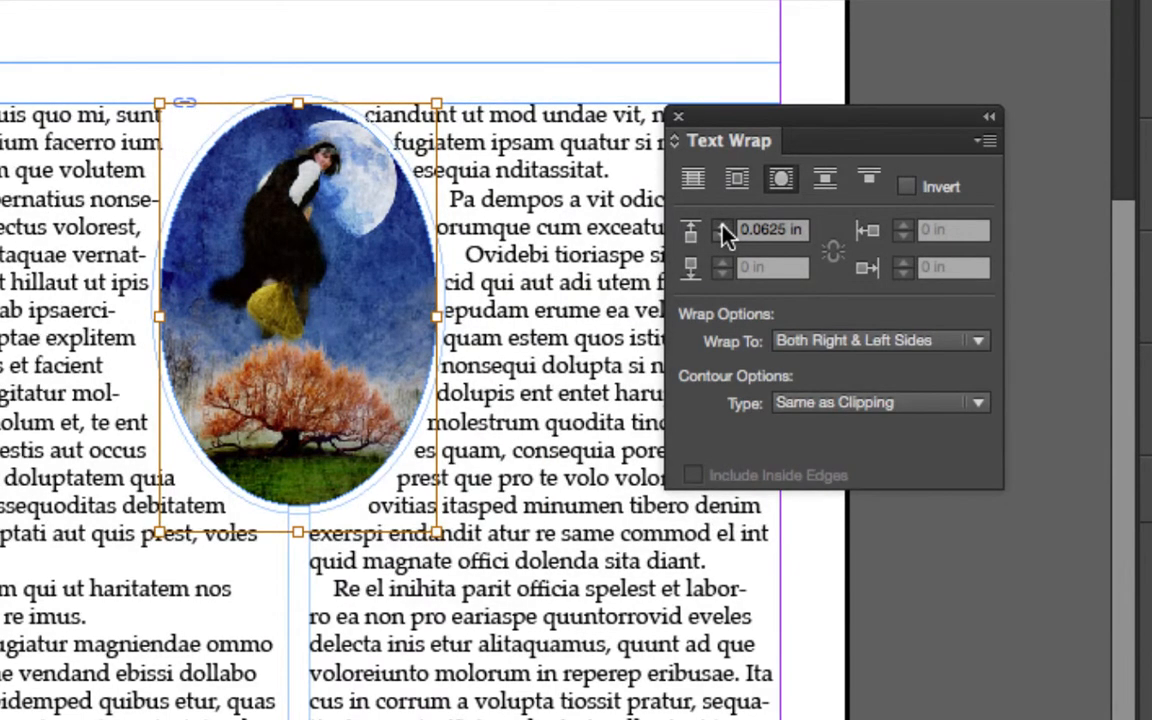
click(724, 229)
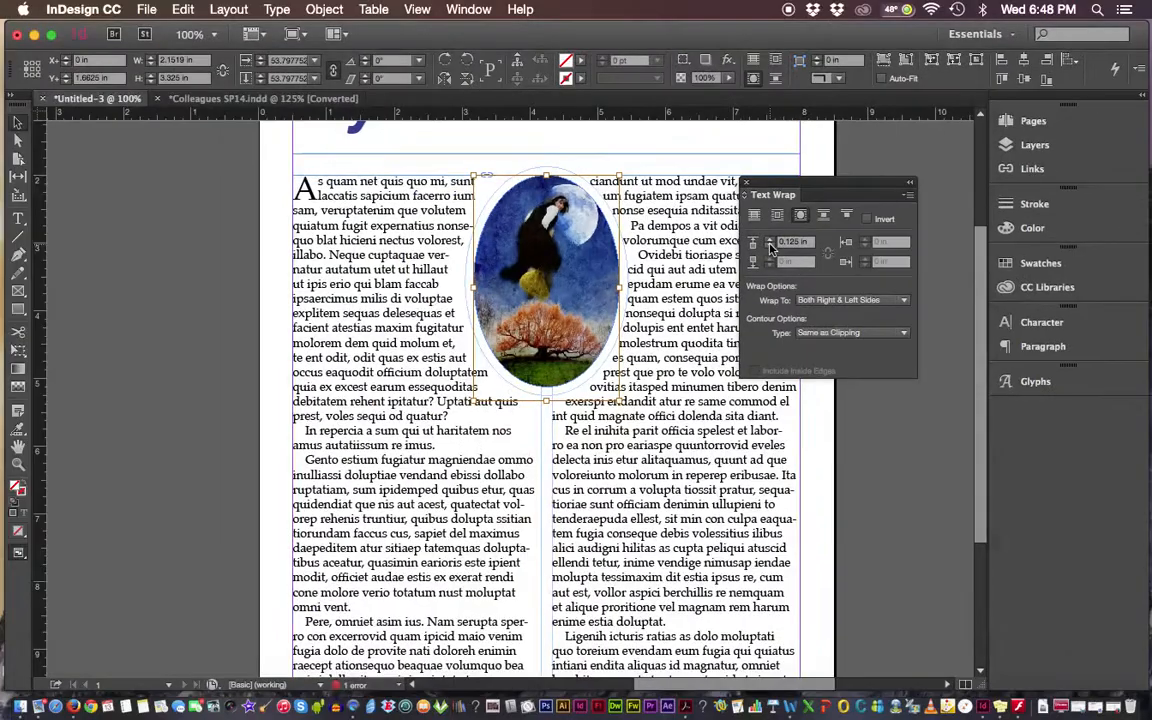
click(187, 328)
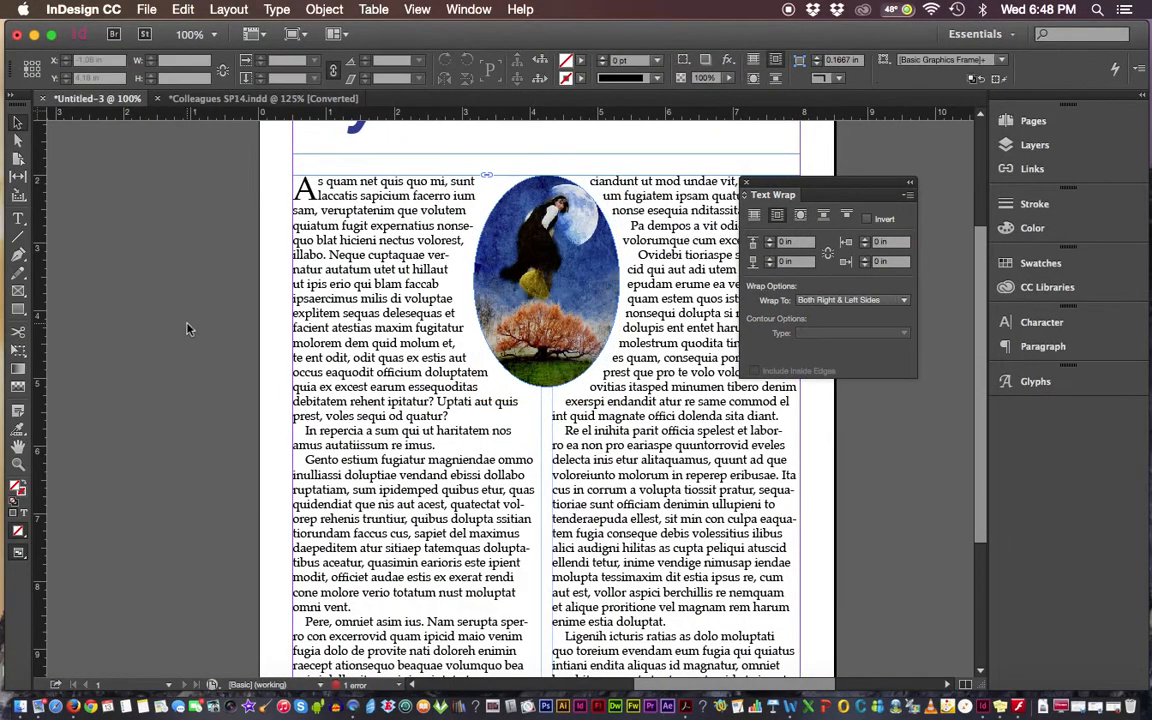
- Fit the whole page in the window and place the Text Wrap settings on the pasteboard beside the page
drag(868, 183, 914, 184)
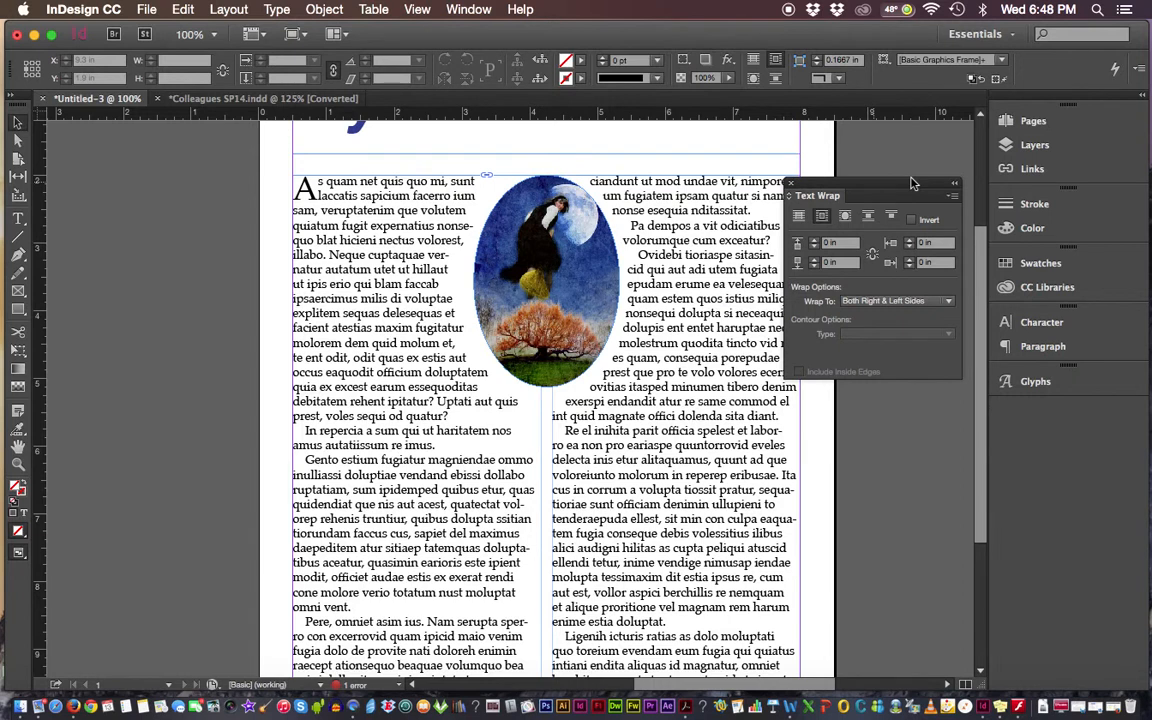
key(super+0)
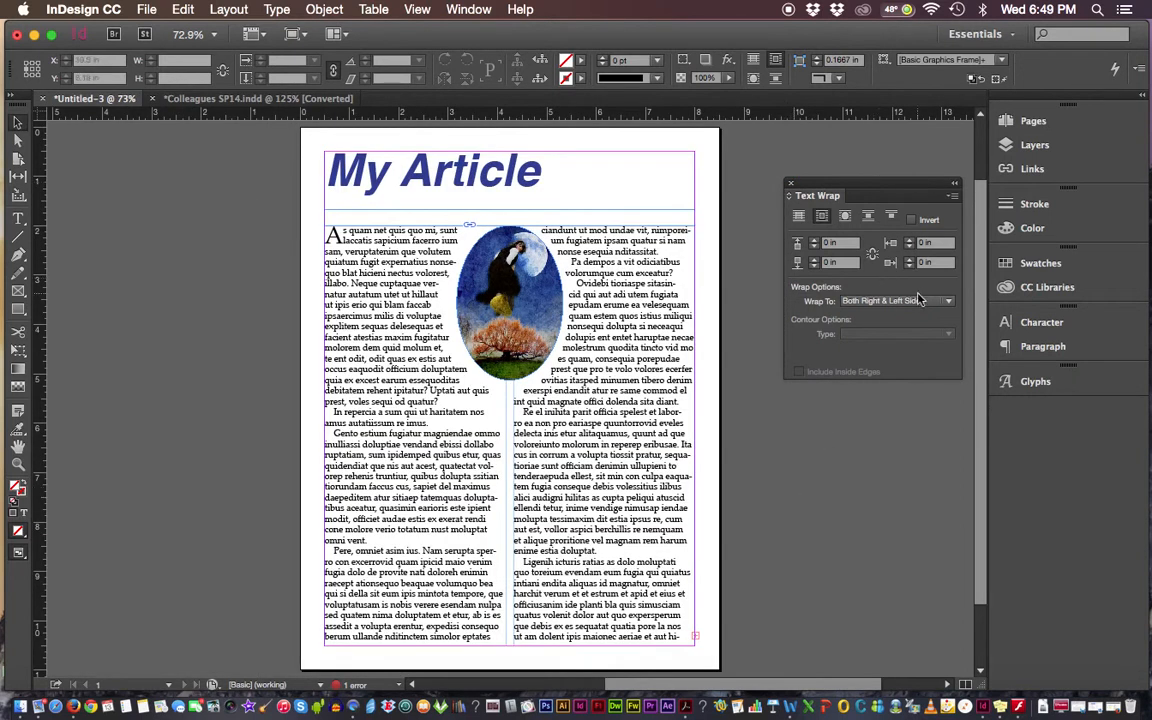
drag(845, 185, 797, 170)
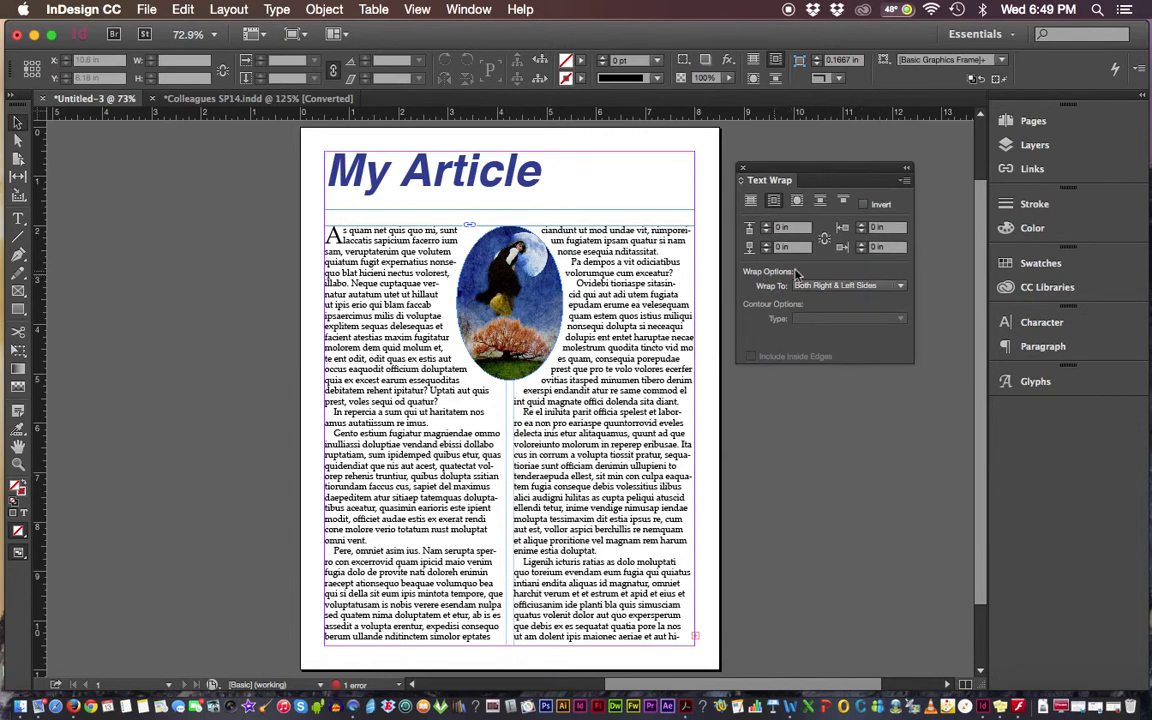
- Hide the additional wrap and contour options in the Text Wrap settings and show them again
click(905, 181)
click(935, 190)
click(905, 181)
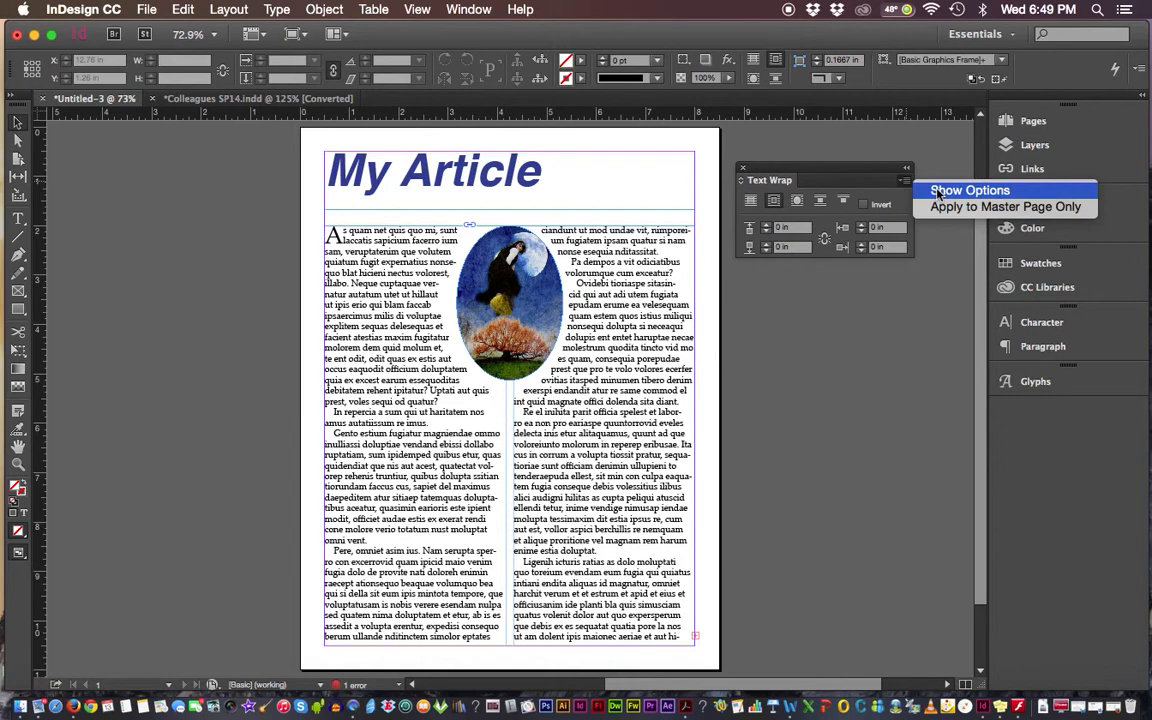
click(937, 191)
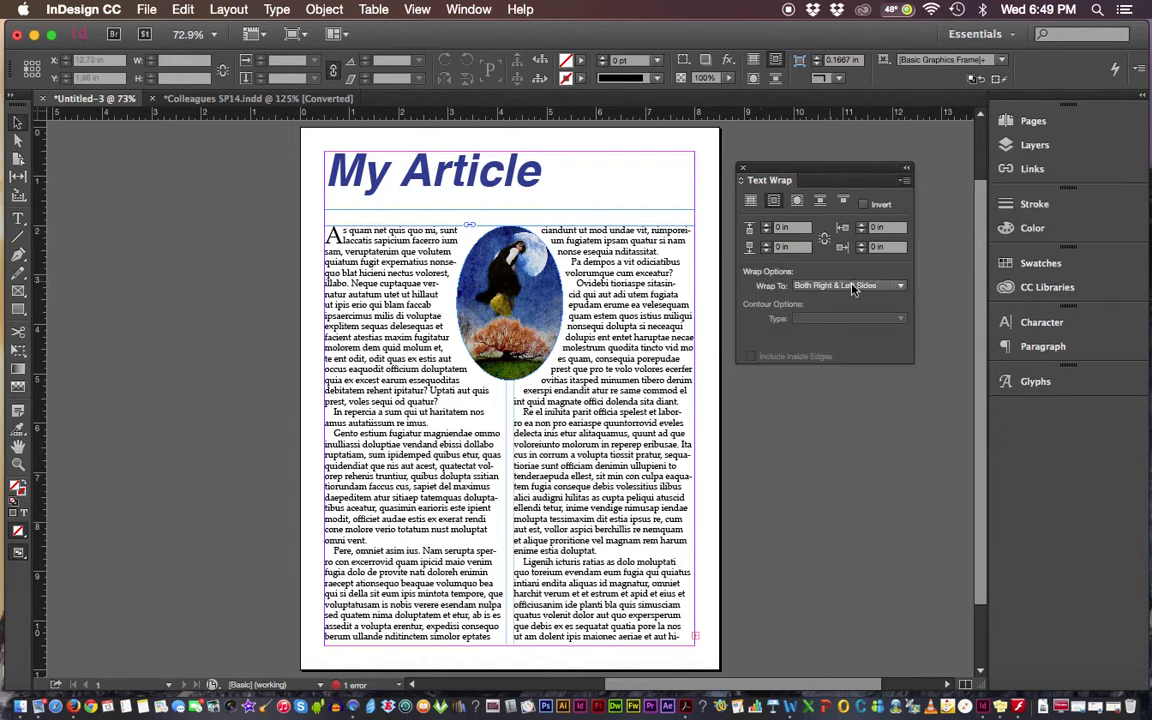
- Restrict the elliptical image's text wrap to the right side only
click(899, 287)
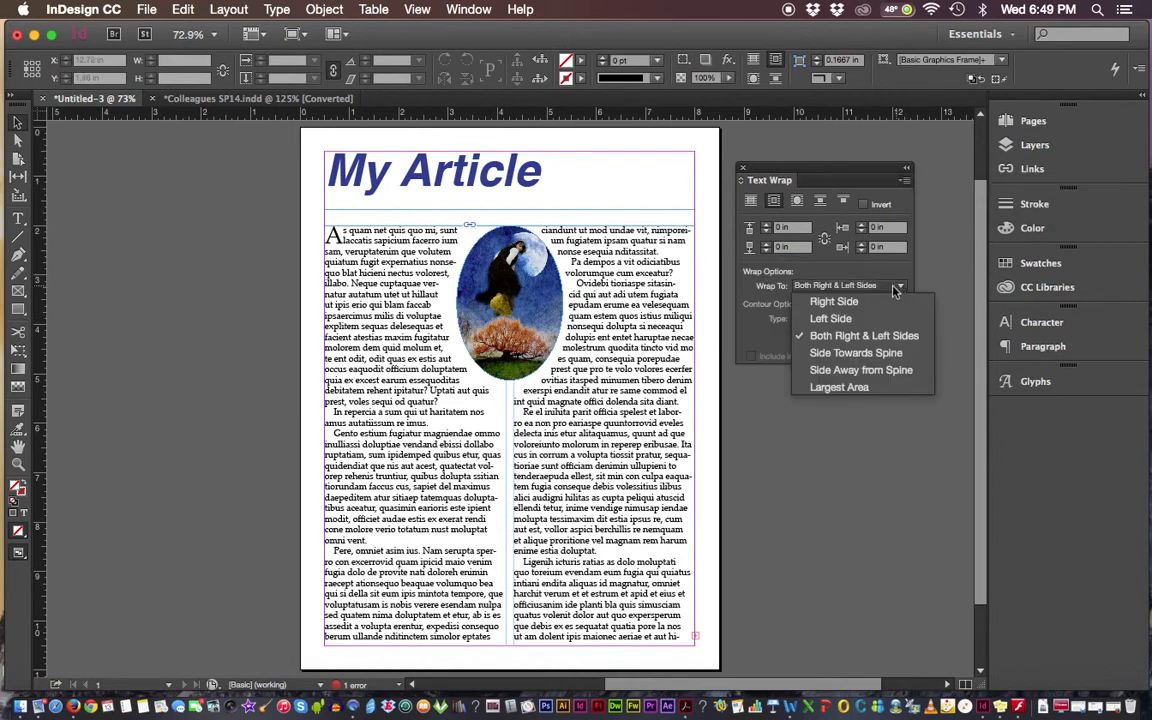
click(838, 301)
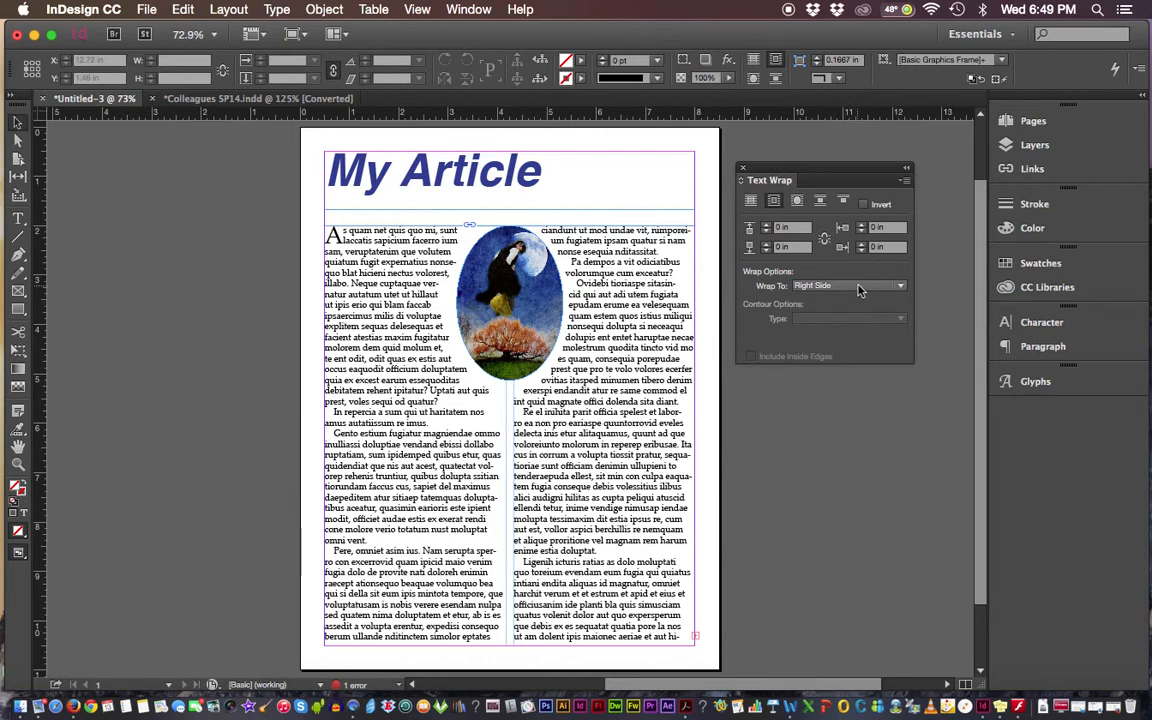
click(490, 276)
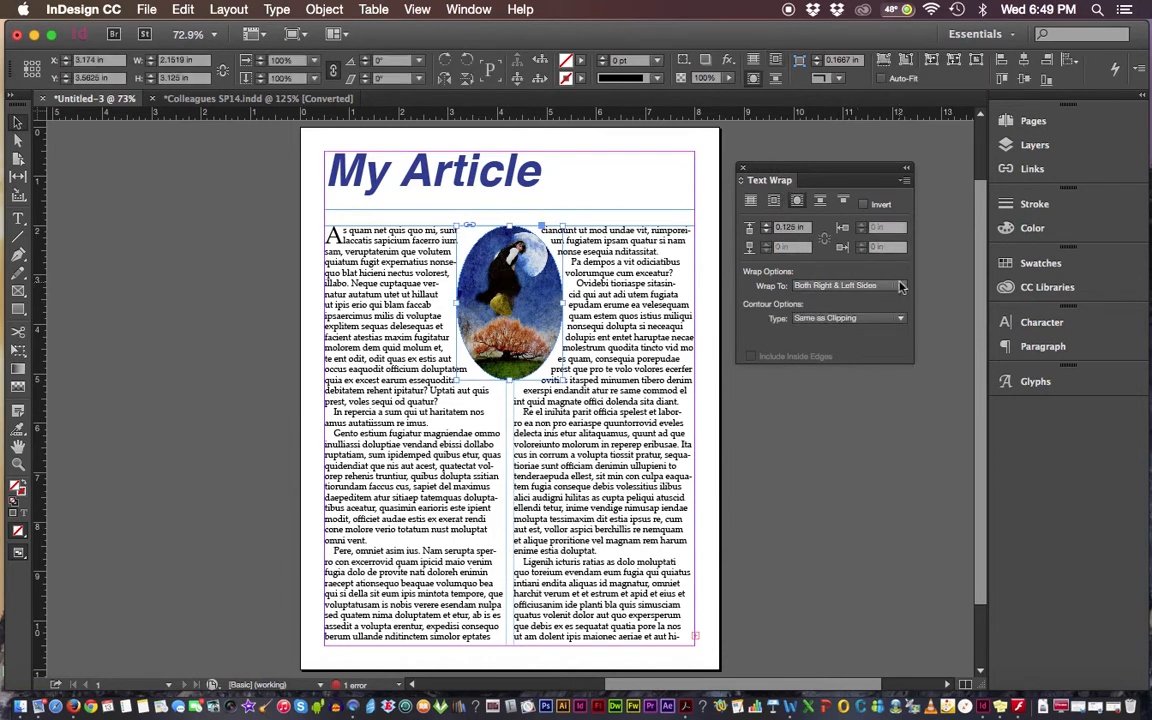
click(815, 287)
click(893, 303)
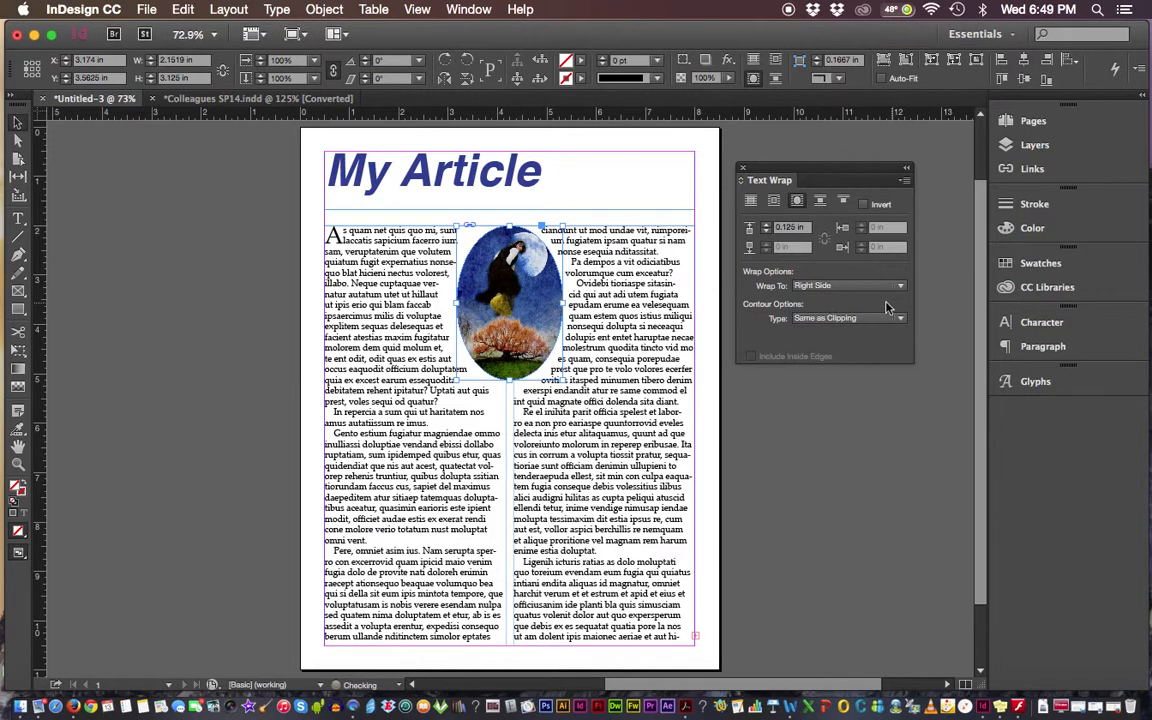
- Try wrapping the text to the image's left side only, return it to both right and left sides, and deselect the image
click(875, 286)
click(877, 319)
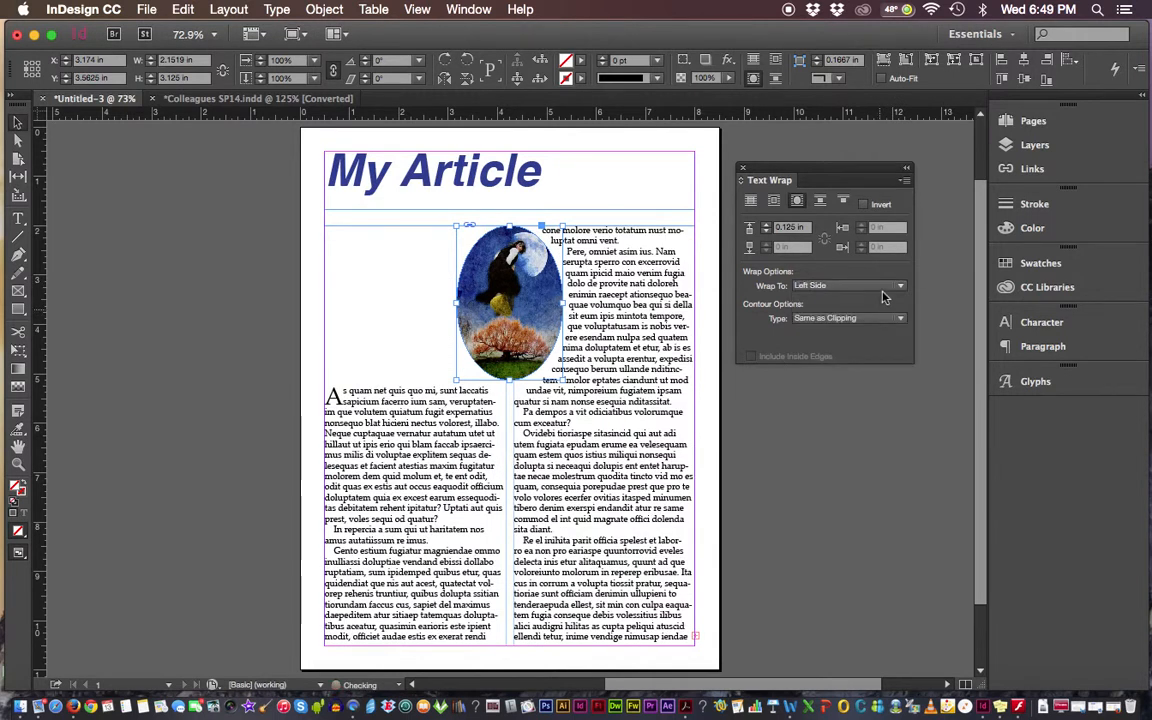
click(880, 287)
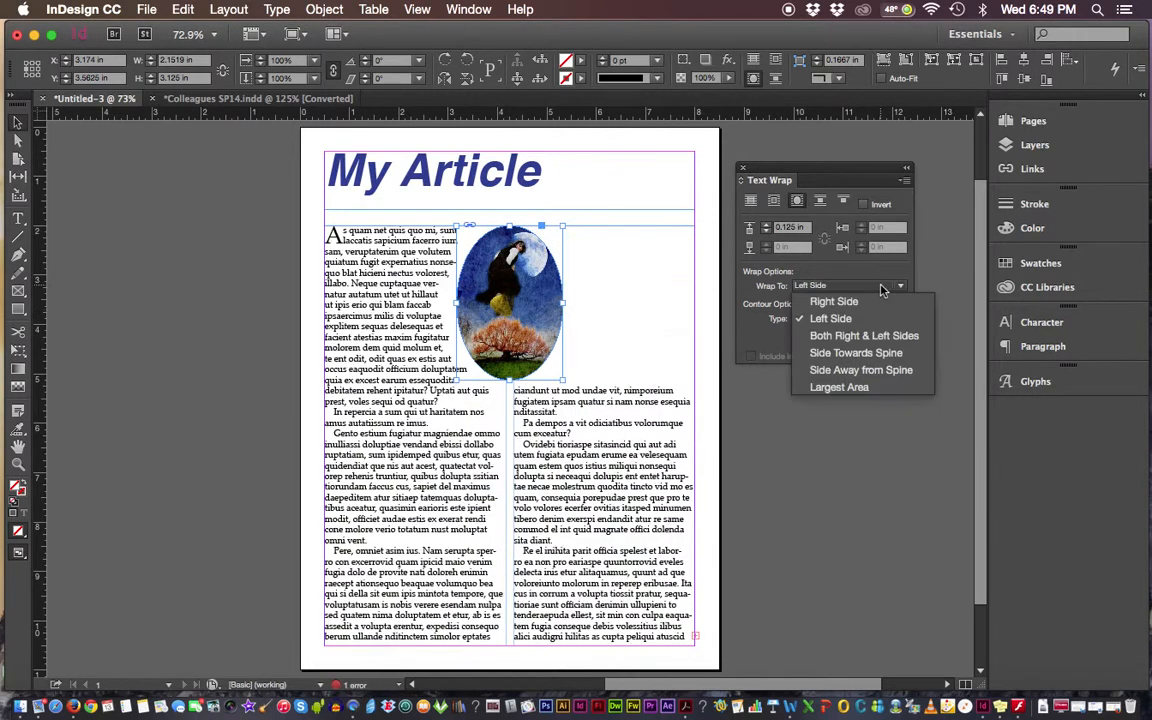
click(819, 339)
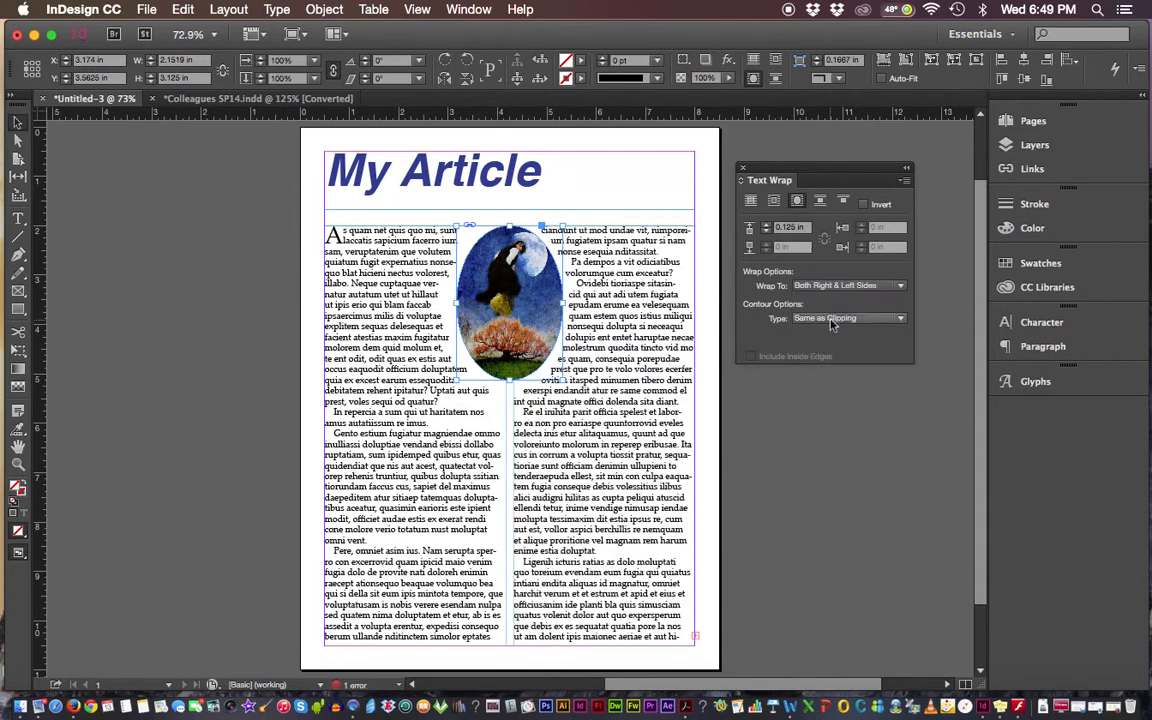
click(858, 287)
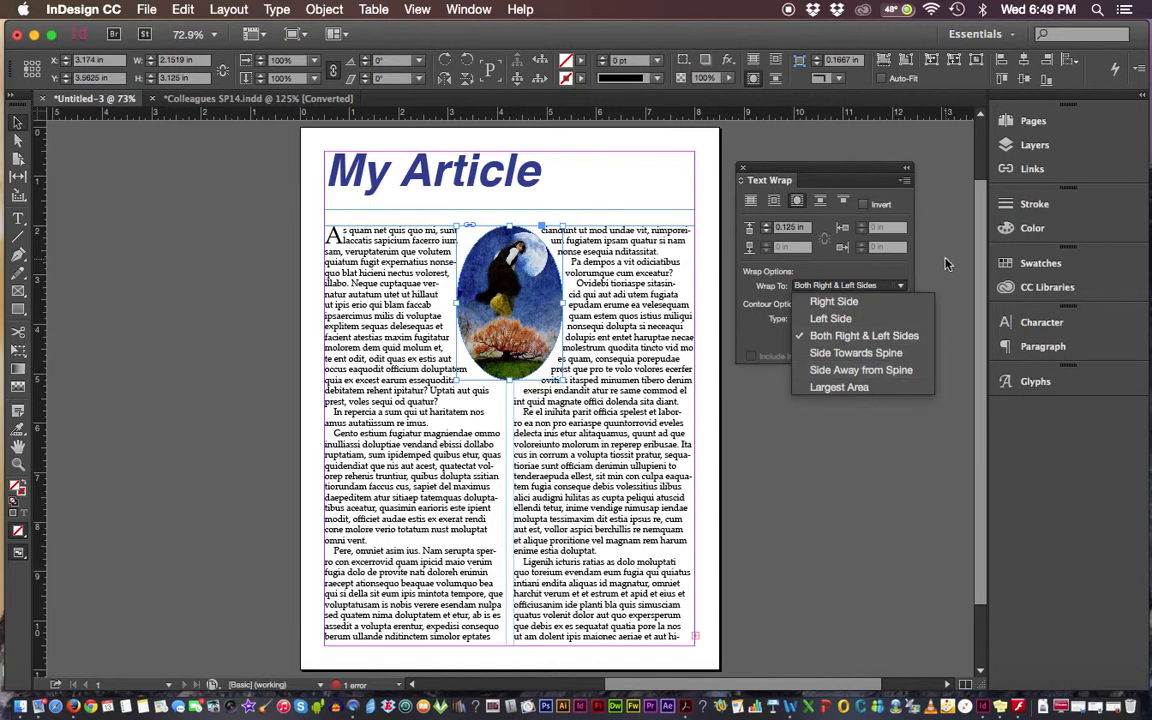
click(874, 302)
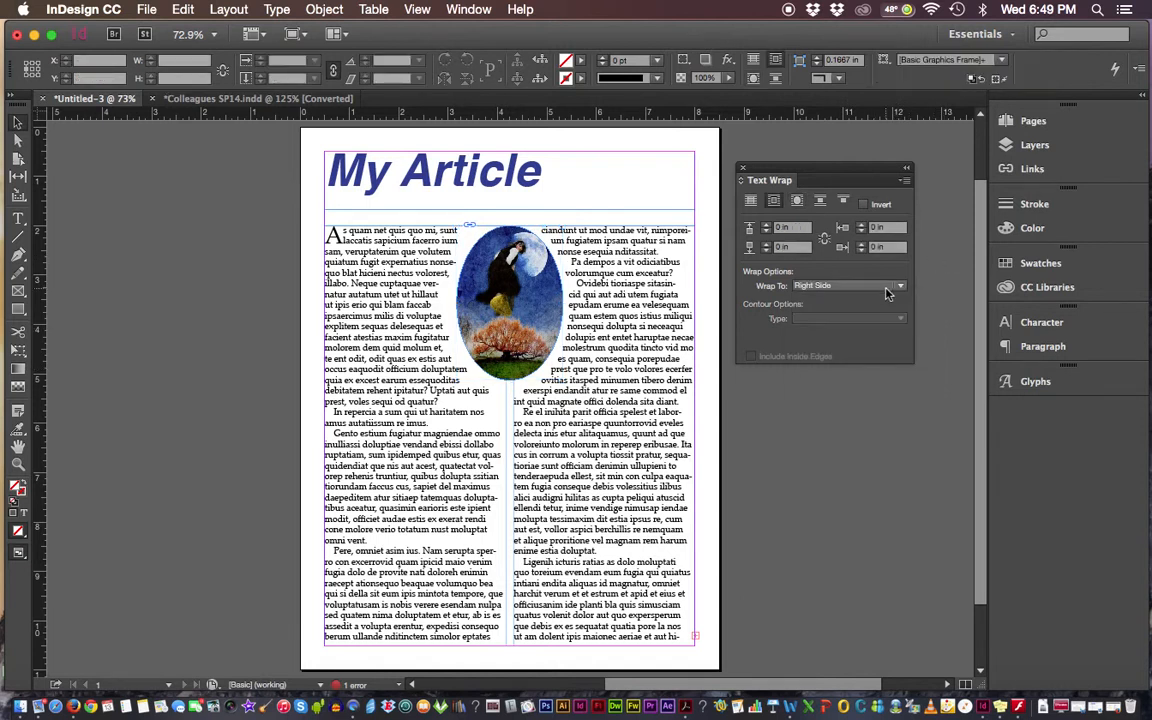